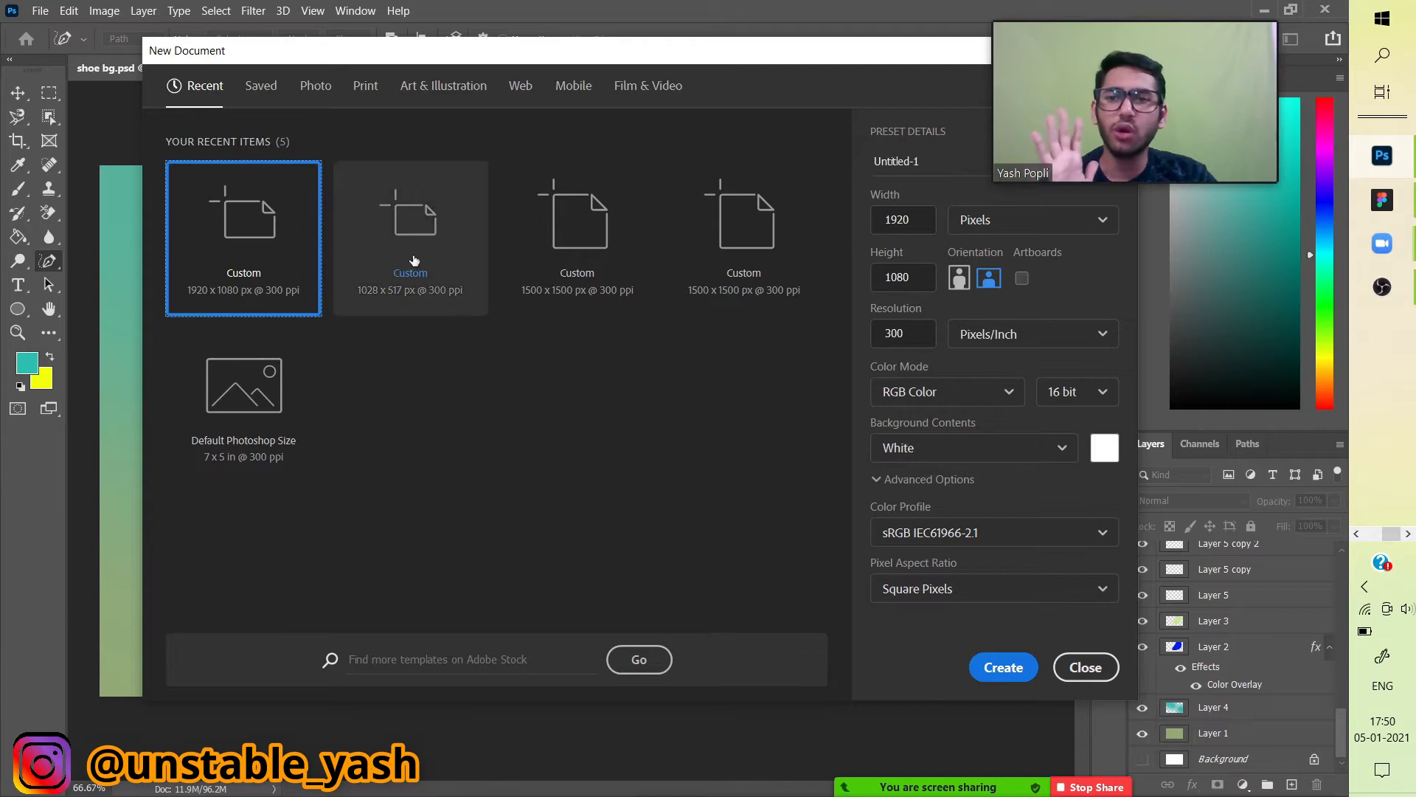
Create a 1500 x 1500 px document at 300 ppi and draw a straight horizontal path across the canvas with the Pen tool
double_click(607, 245)
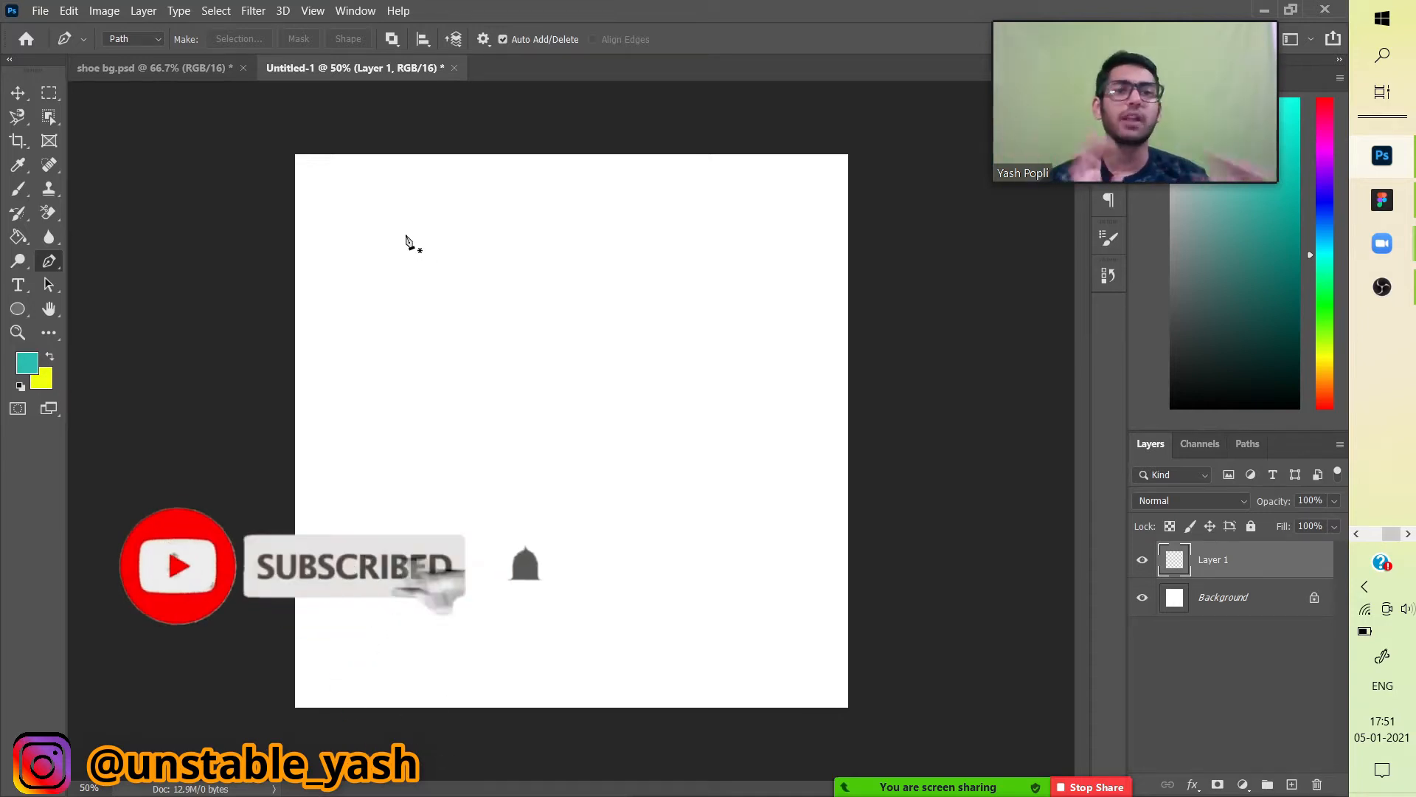
click(395, 407)
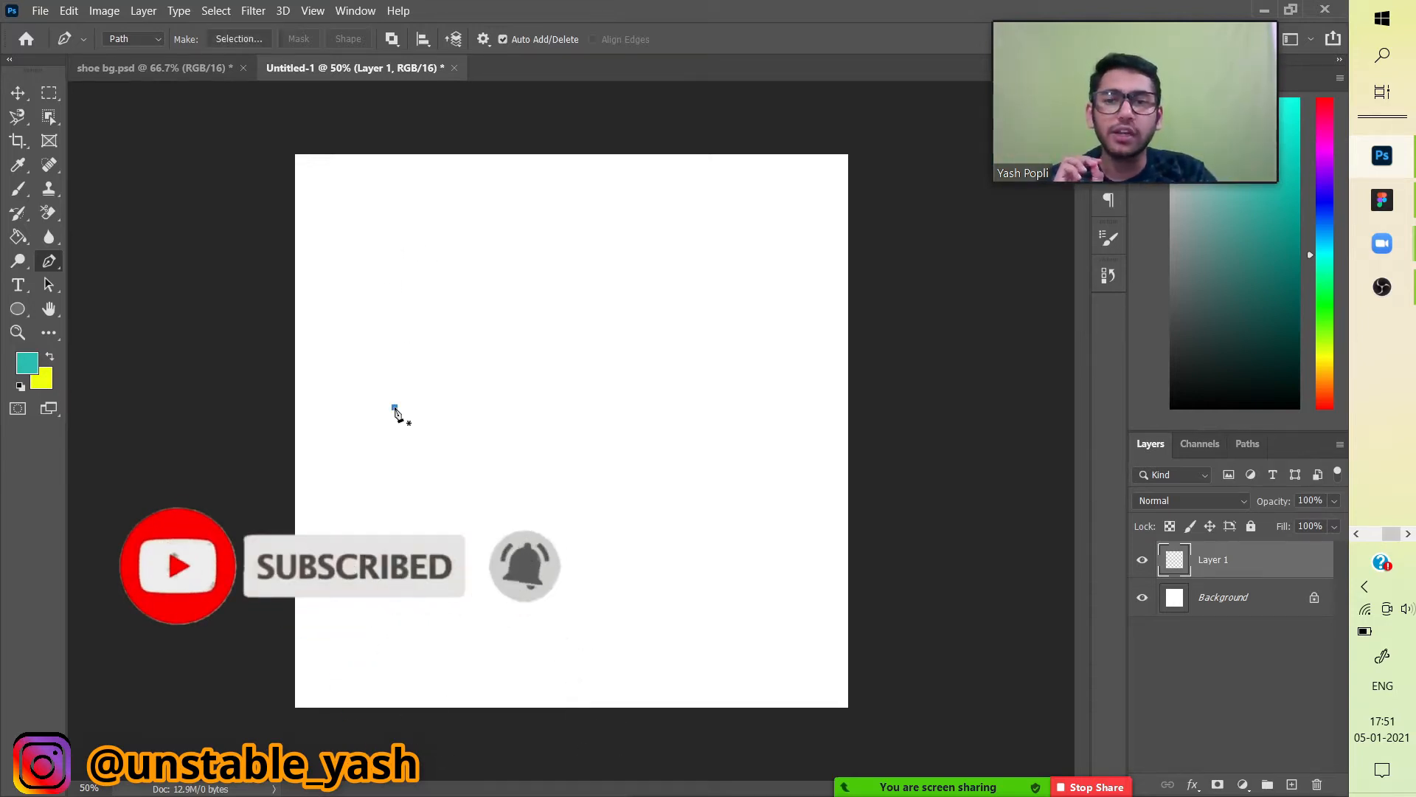
click(693, 406)
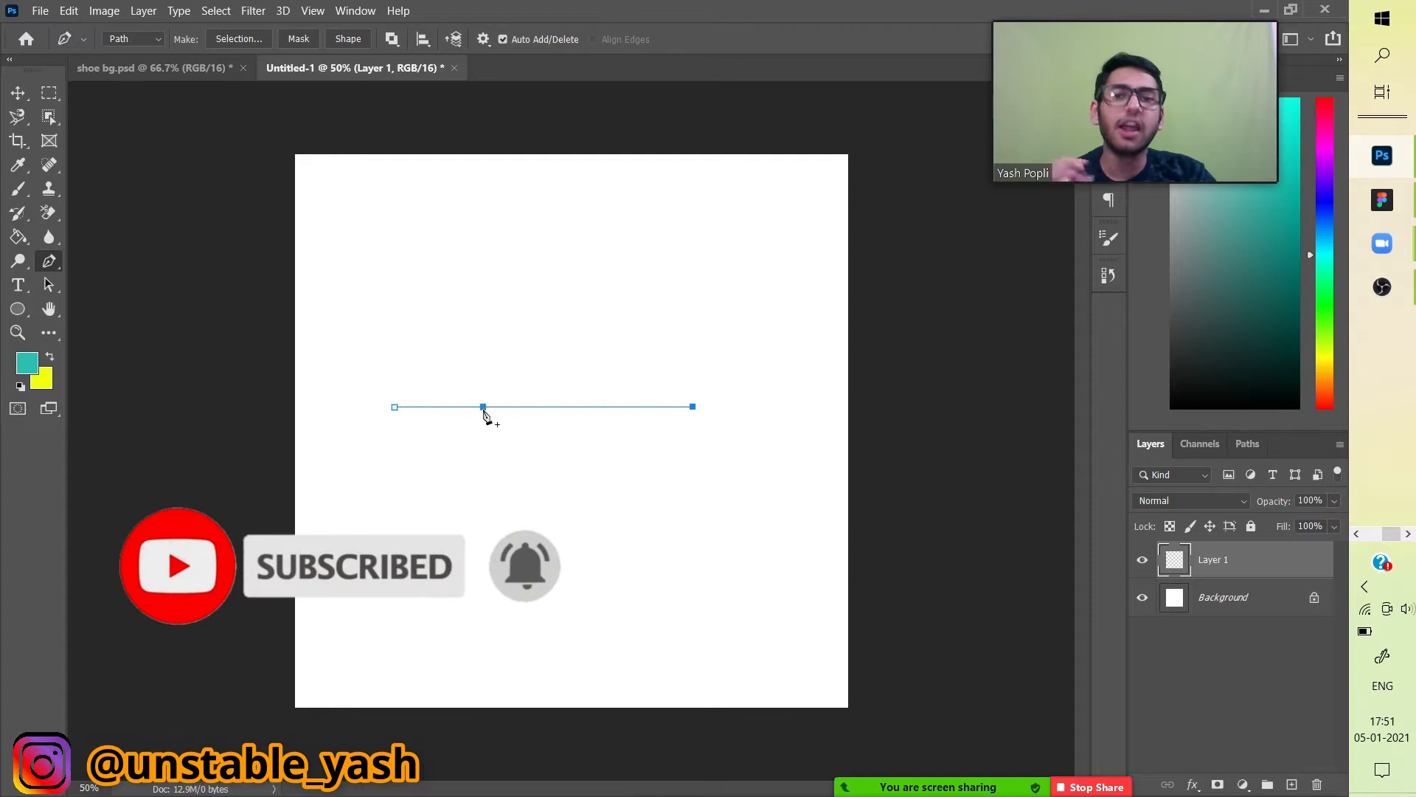
click(551, 407)
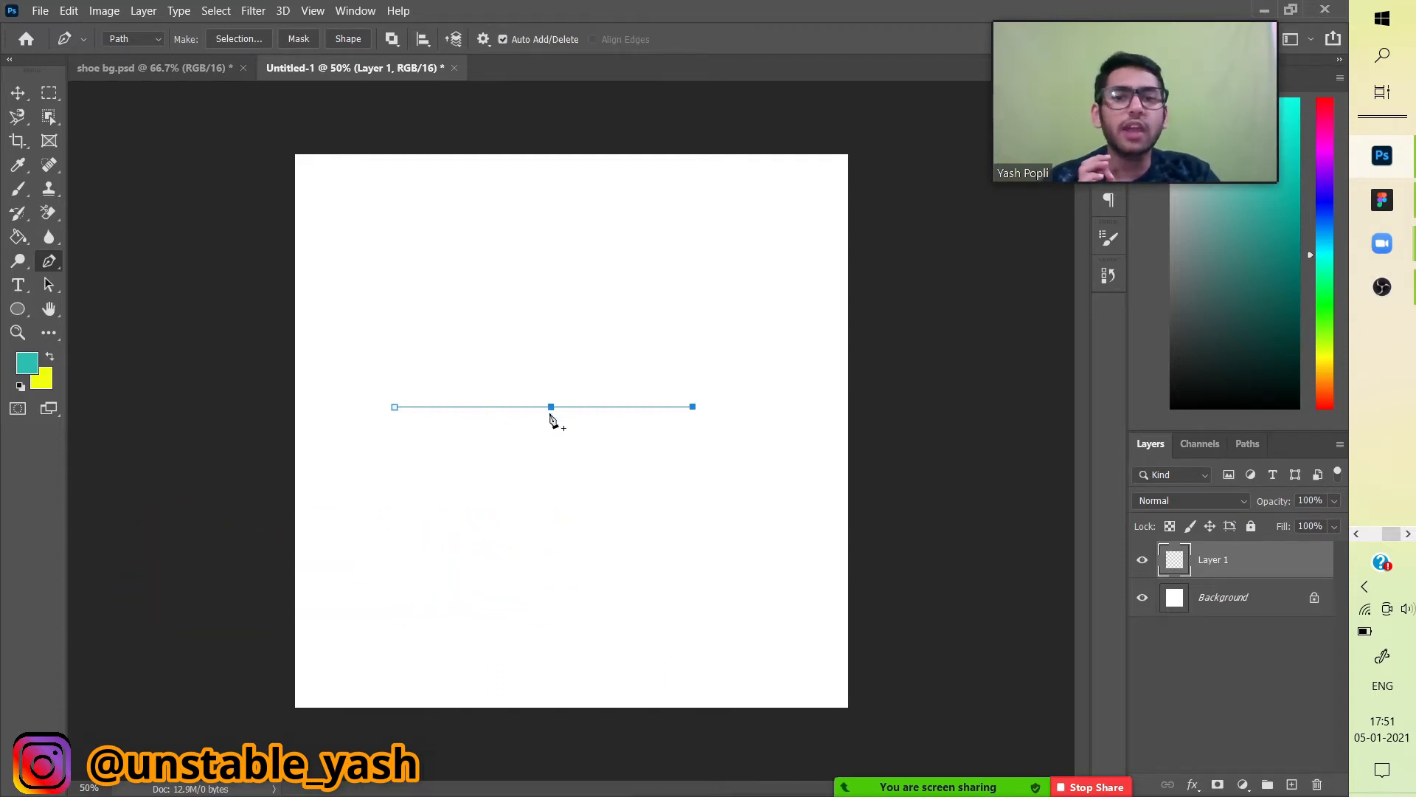
key(ctrl+z)
Delete the straight horizontal path from the canvas
right_click(544, 427)
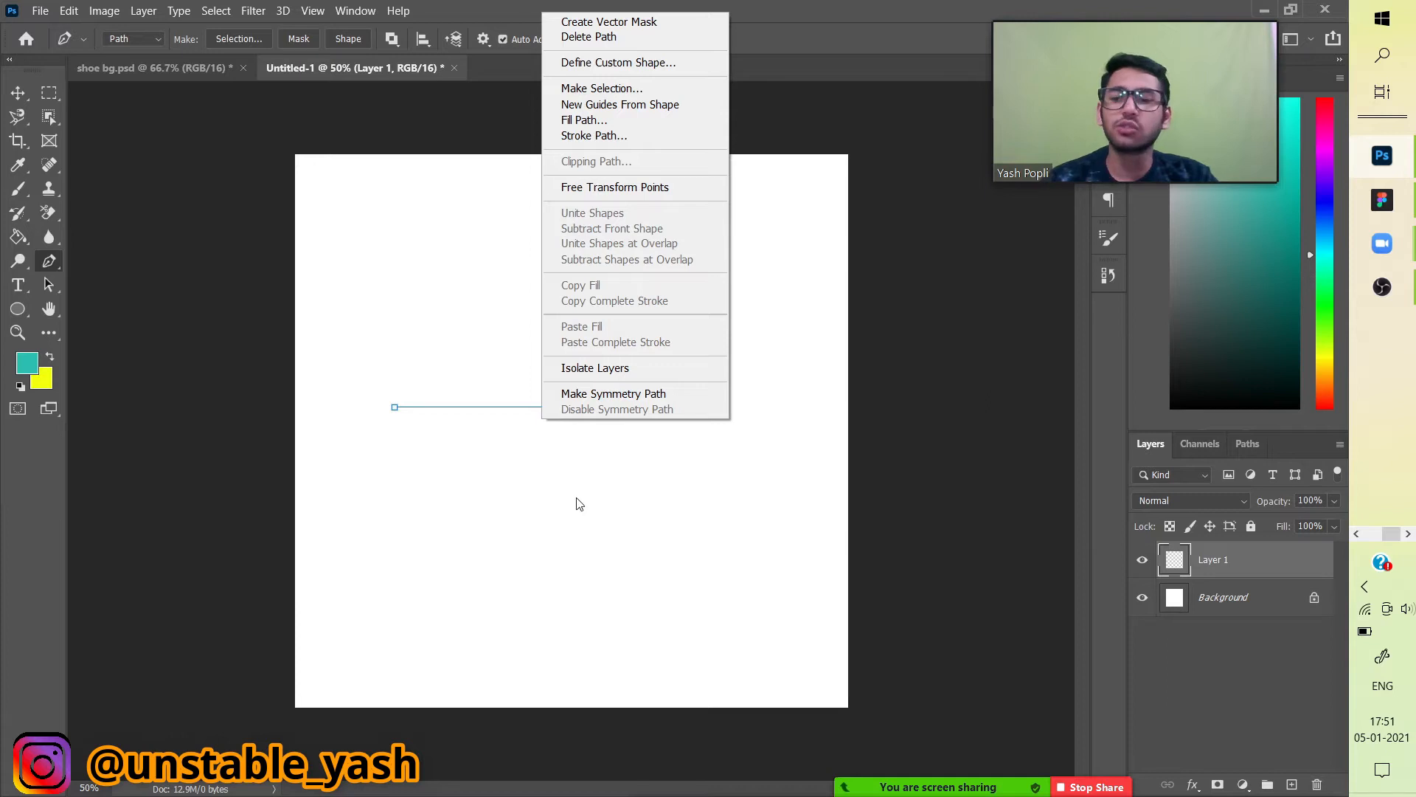
click(17, 96)
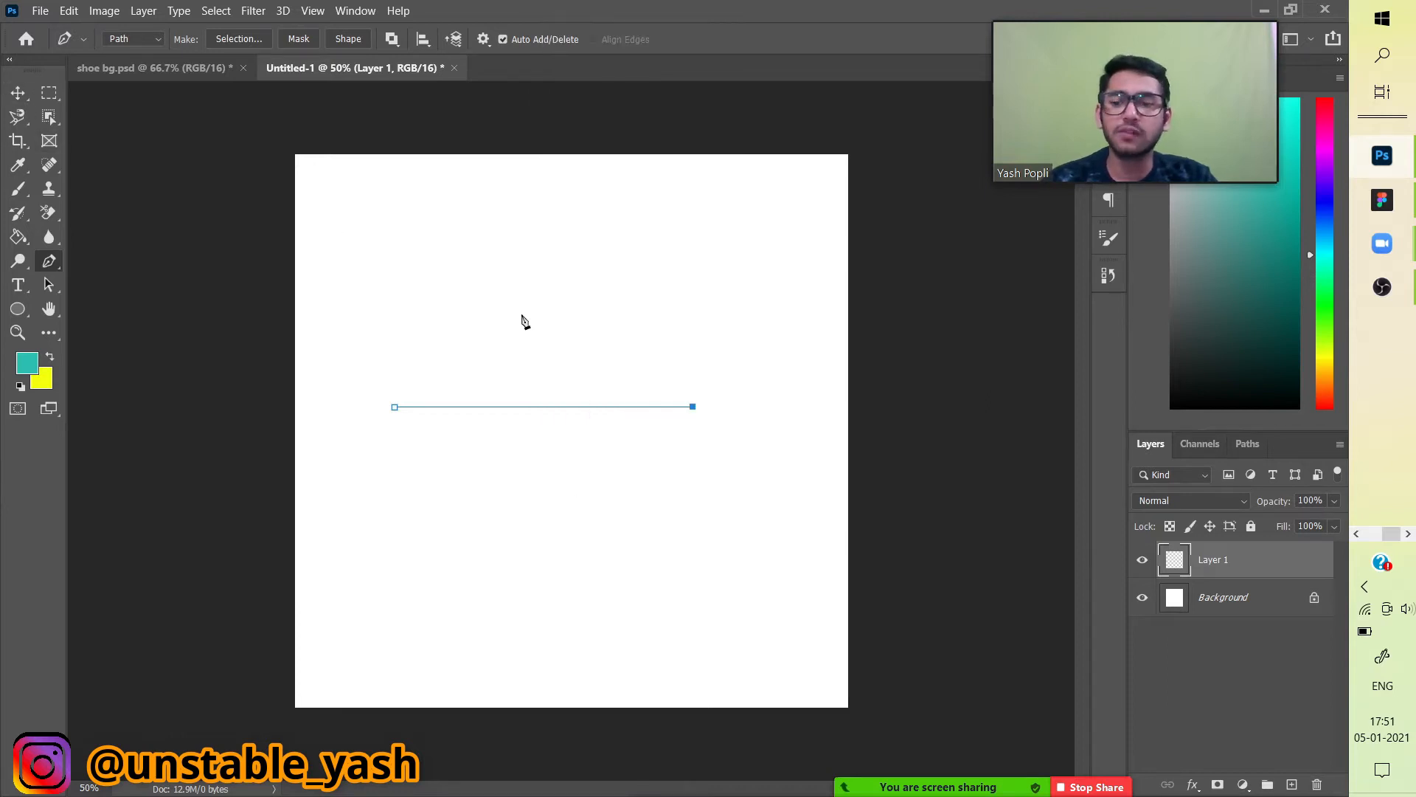
key(BackSpace)
key(BackSpace)
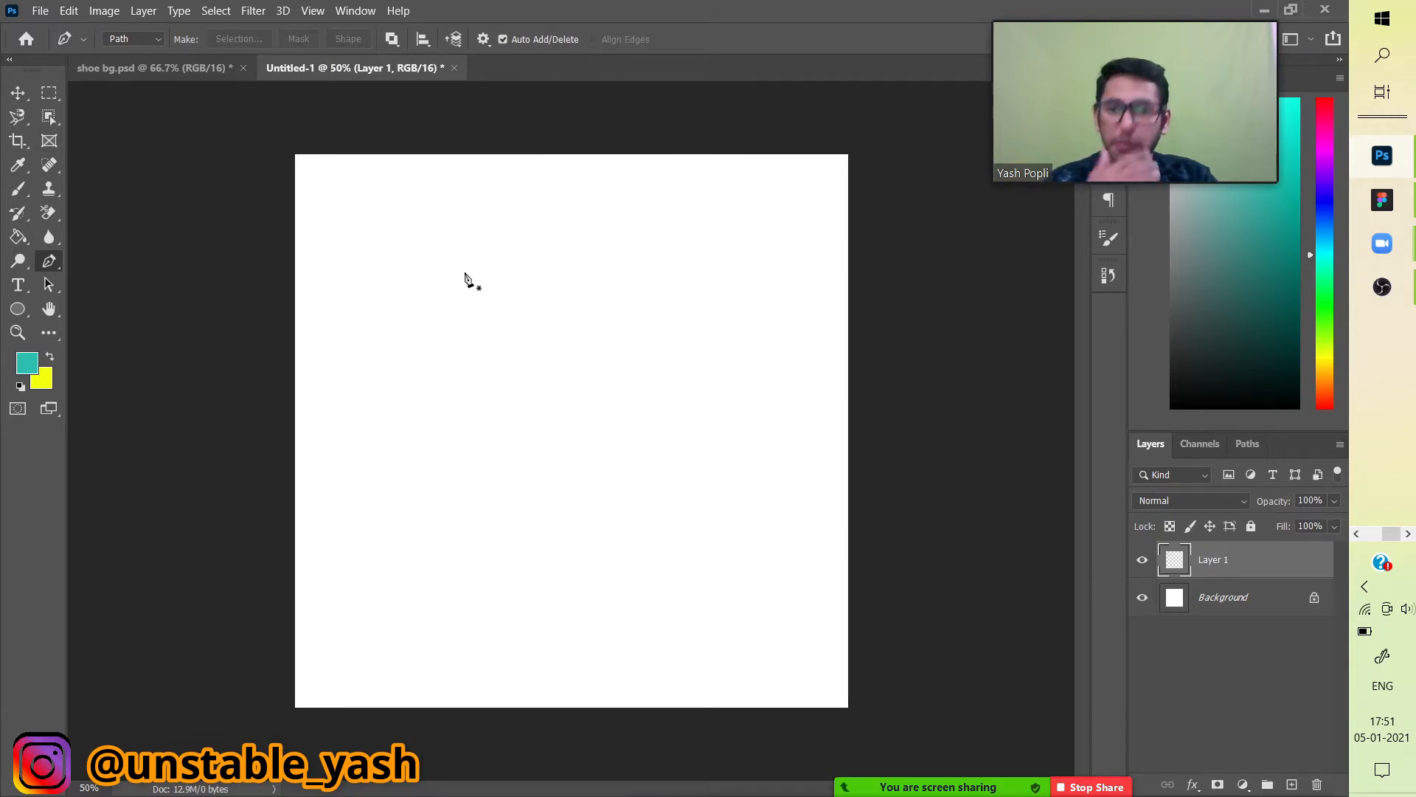
Draw a closed, bean-shaped curved path with the Pen tool, shaping its anchor points with direction handles
click(430, 259)
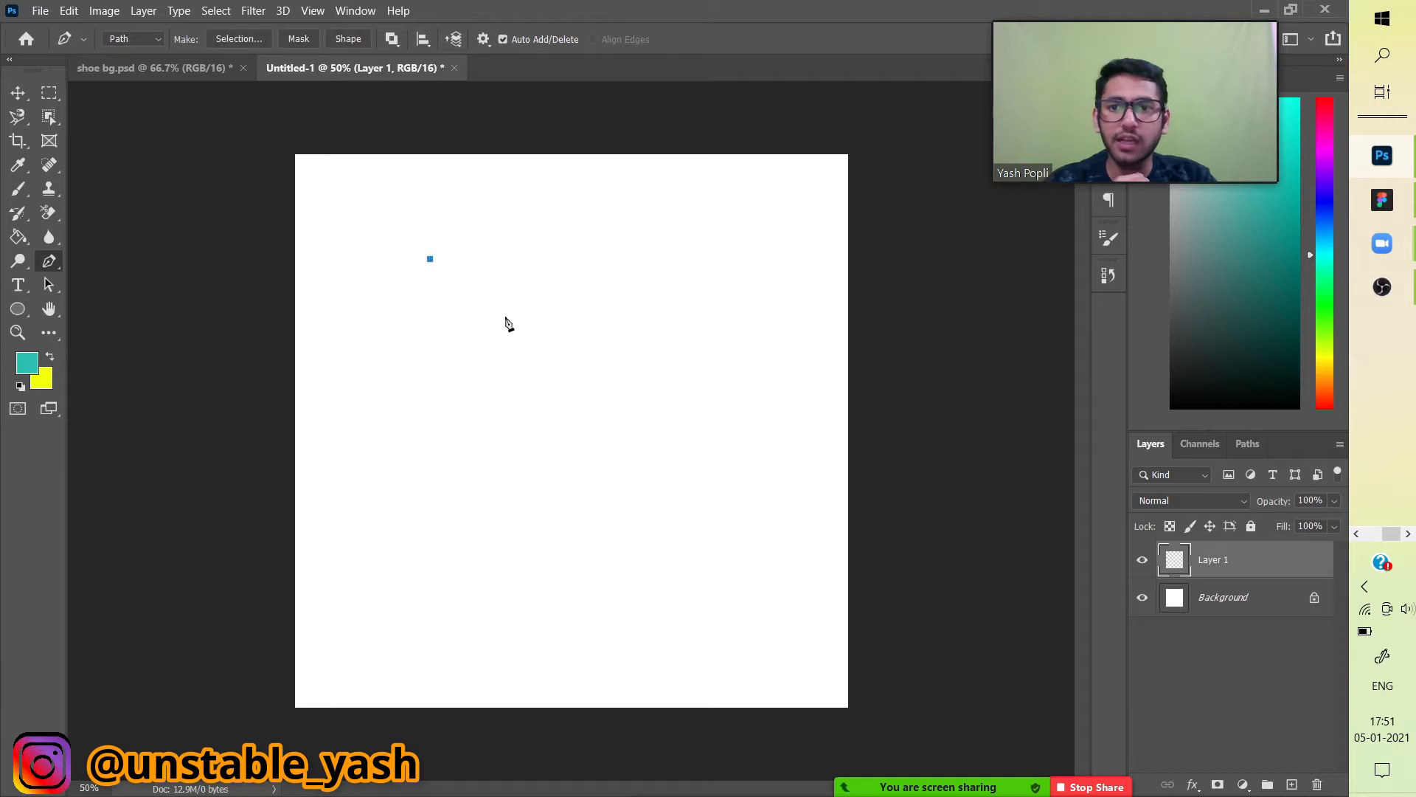
click(623, 400)
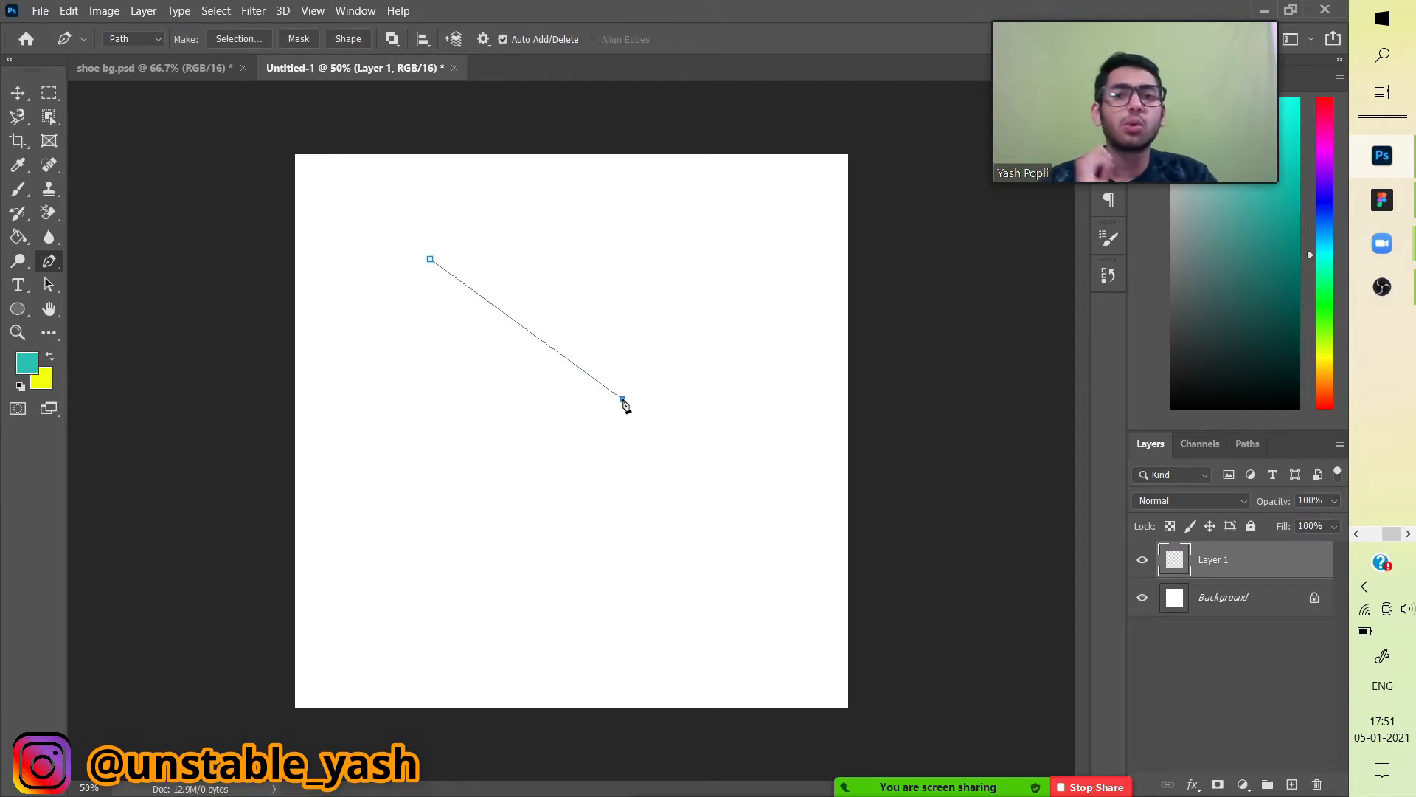
drag(623, 400, 644, 615)
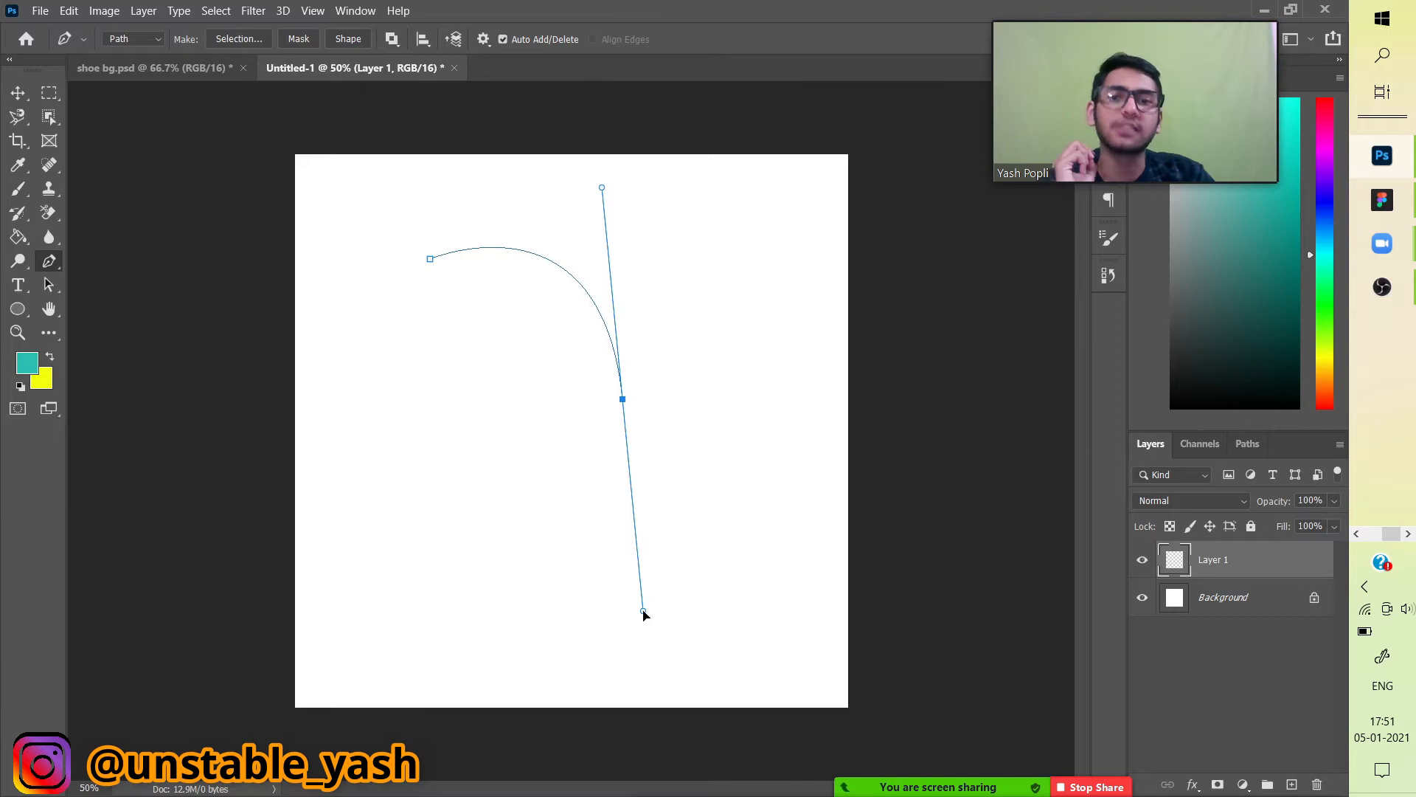
drag(472, 478, 487, 388)
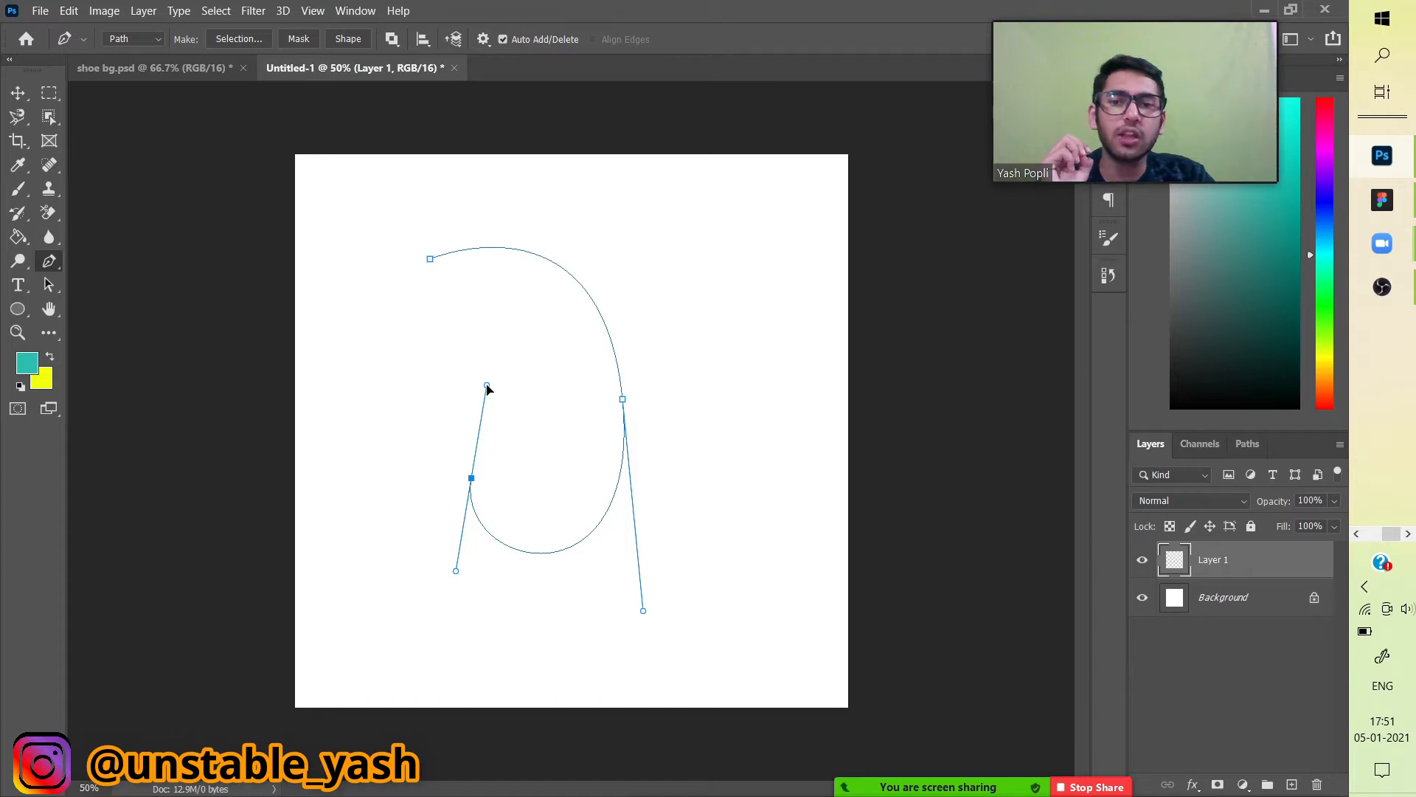
click(380, 316)
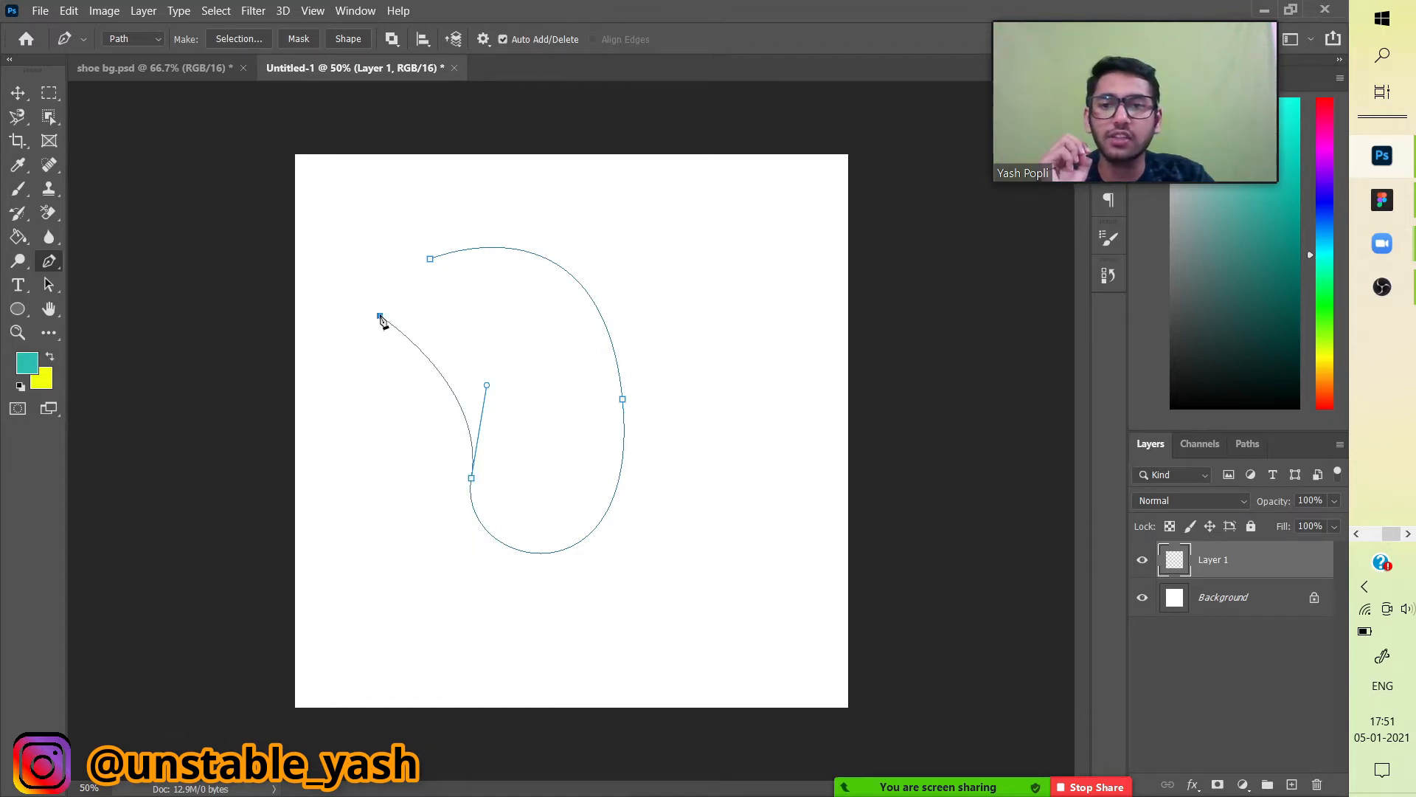
drag(430, 260, 519, 320)
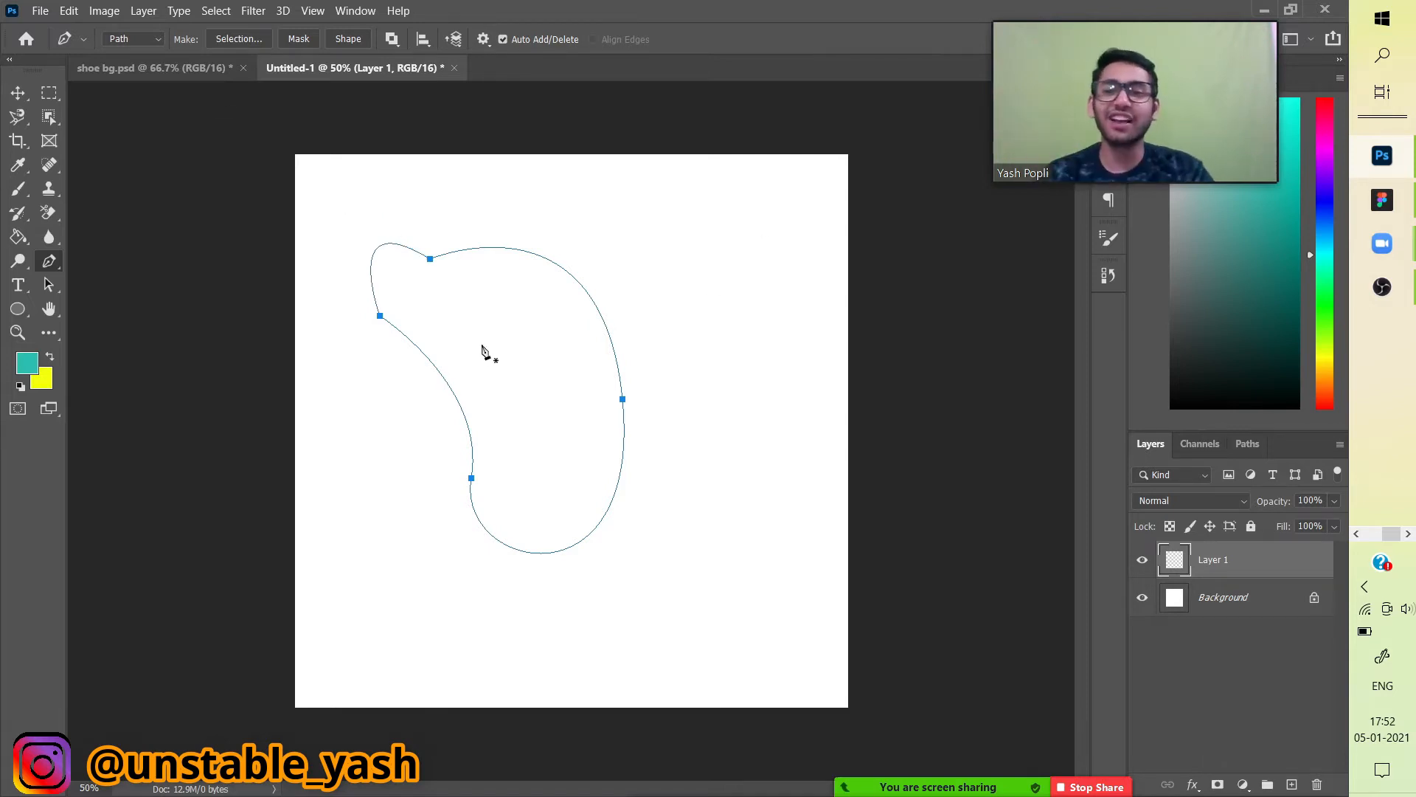
Undo the curved path's last anchors until only its first curved segment remains
key(ctrl+z)
key(ctrl+z)
key(ctrl+z)
key(ctrl+z)
key(ctrl+z)
key(ctrl+z)
key(ctrl+z)
key(ctrl+z)
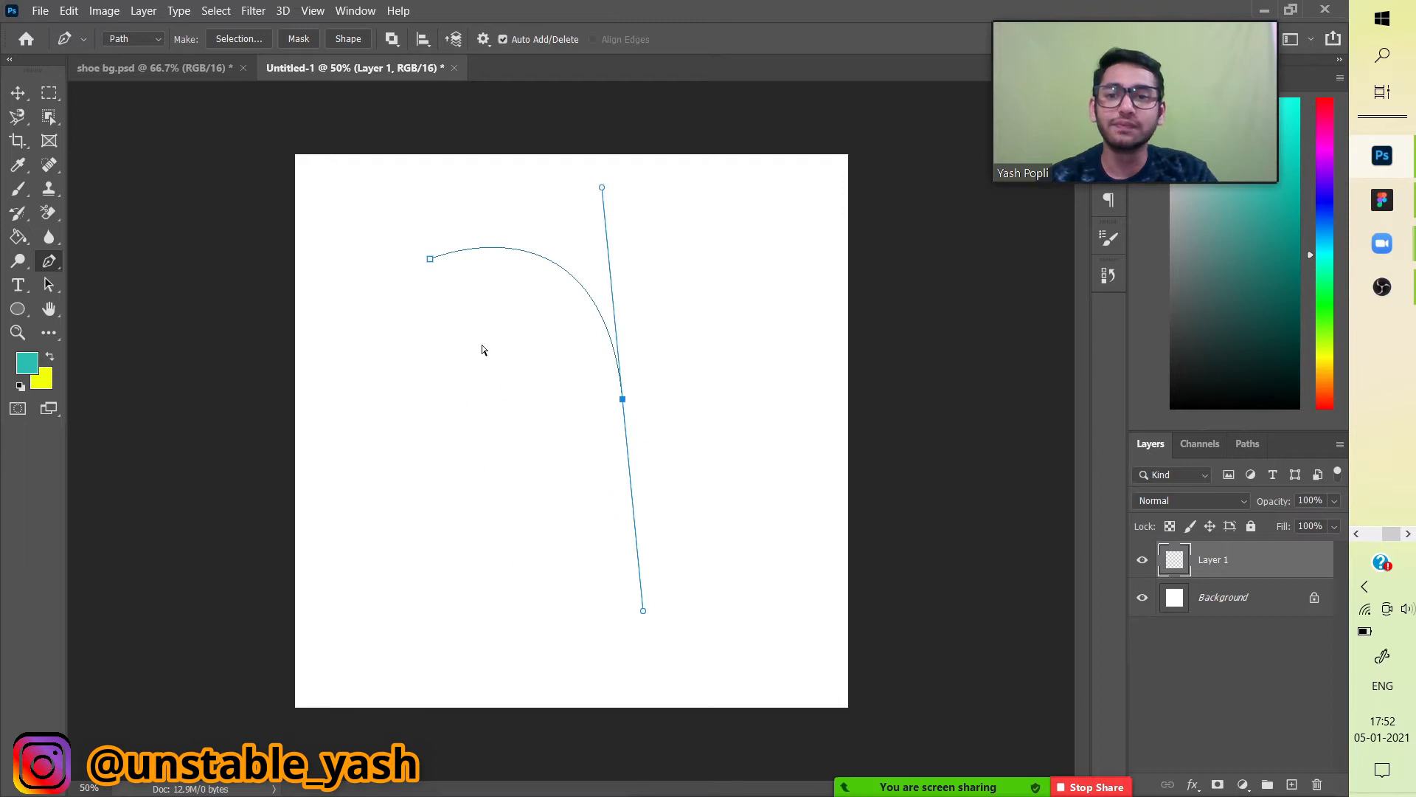
In shoe bg.psd, start a pen path on top of the shoe's toe and trace it down to the yellow sole's front edge
click(193, 71)
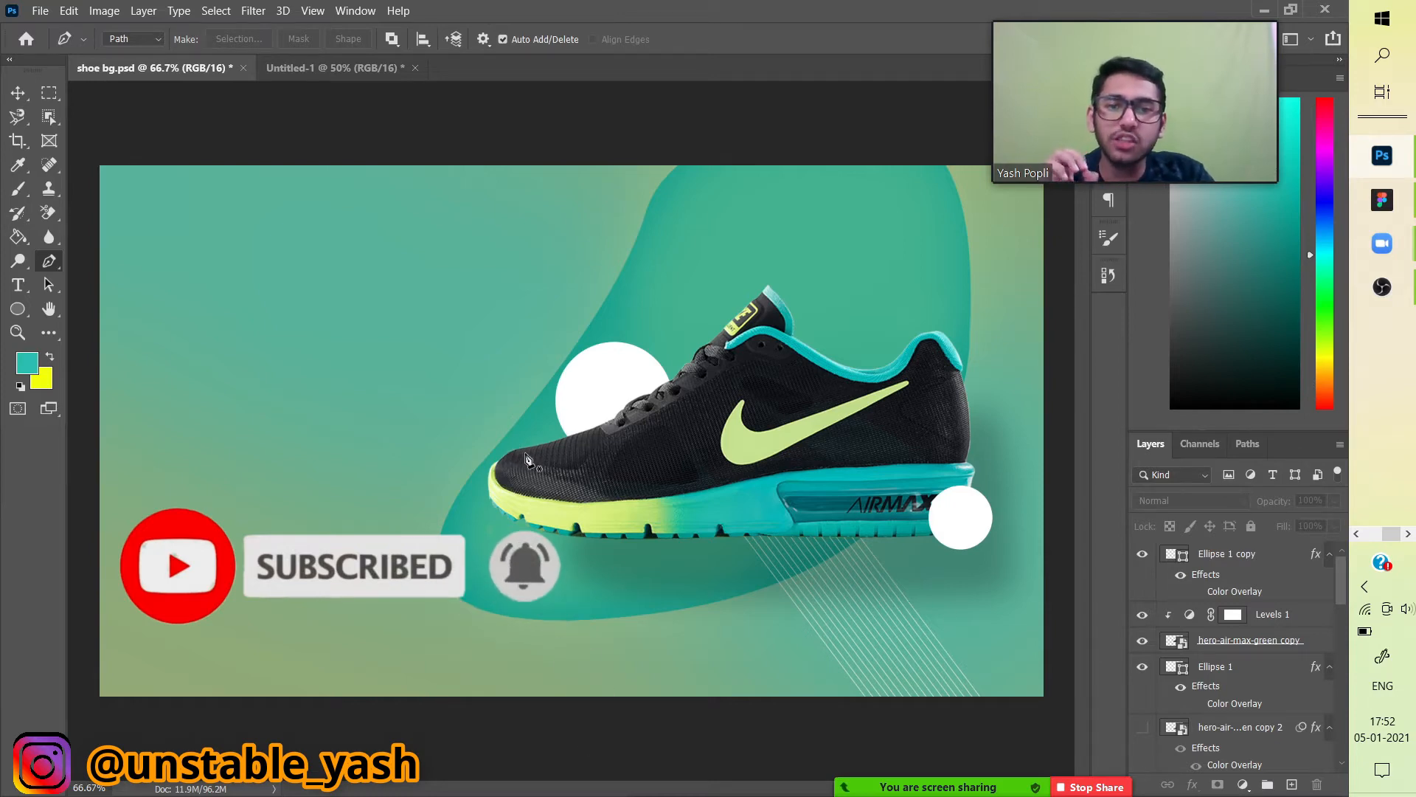
key(ctrl+1)
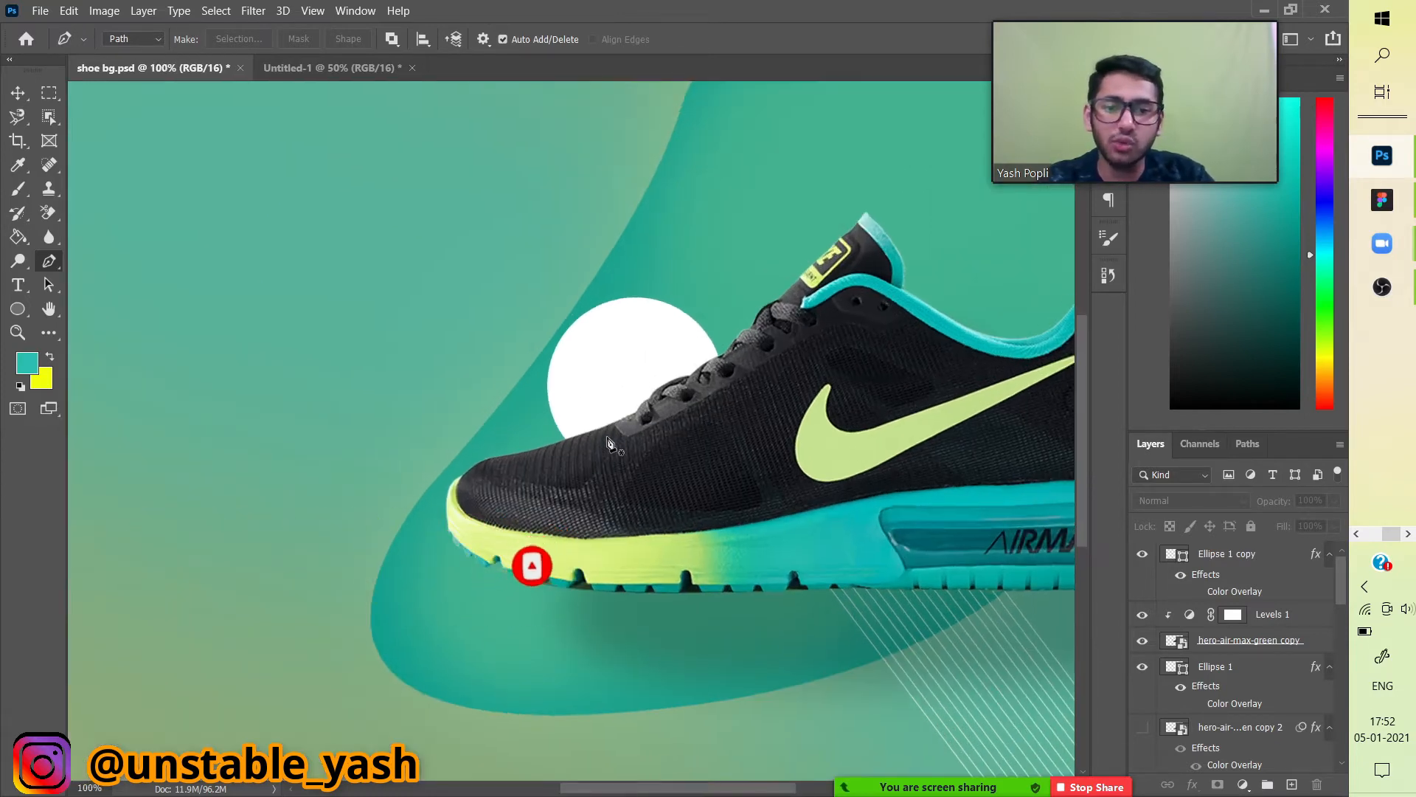
drag(753, 788, 822, 788)
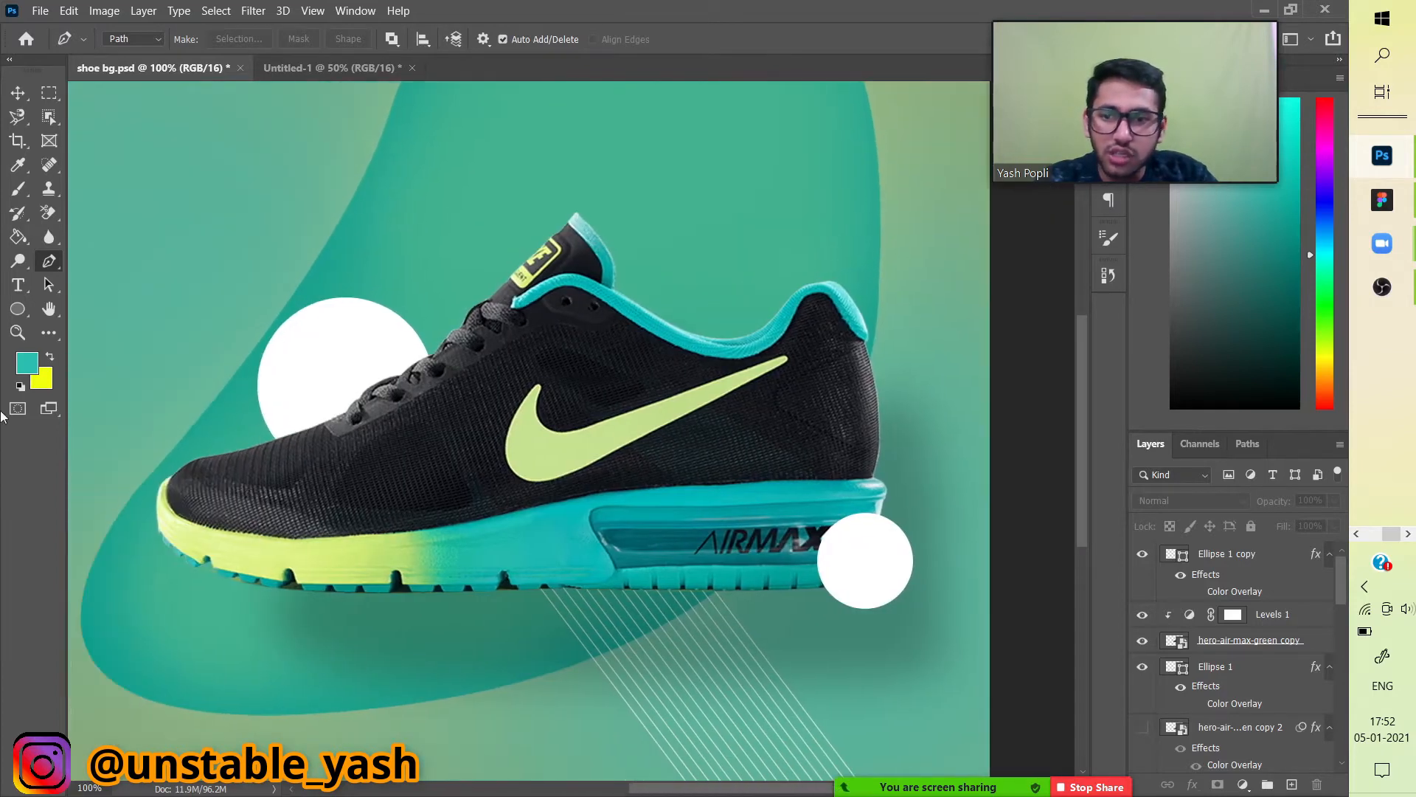
click(267, 444)
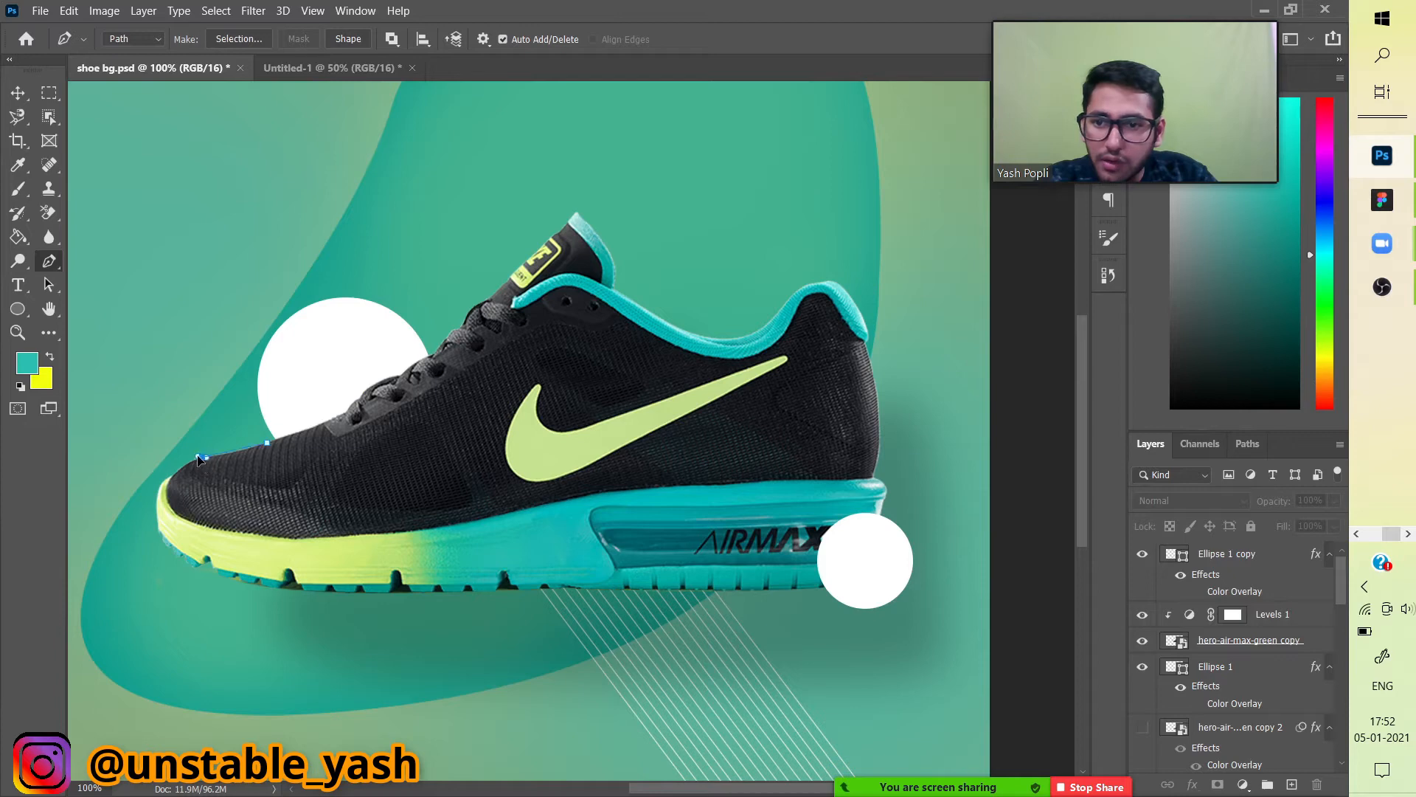
drag(200, 458, 190, 457)
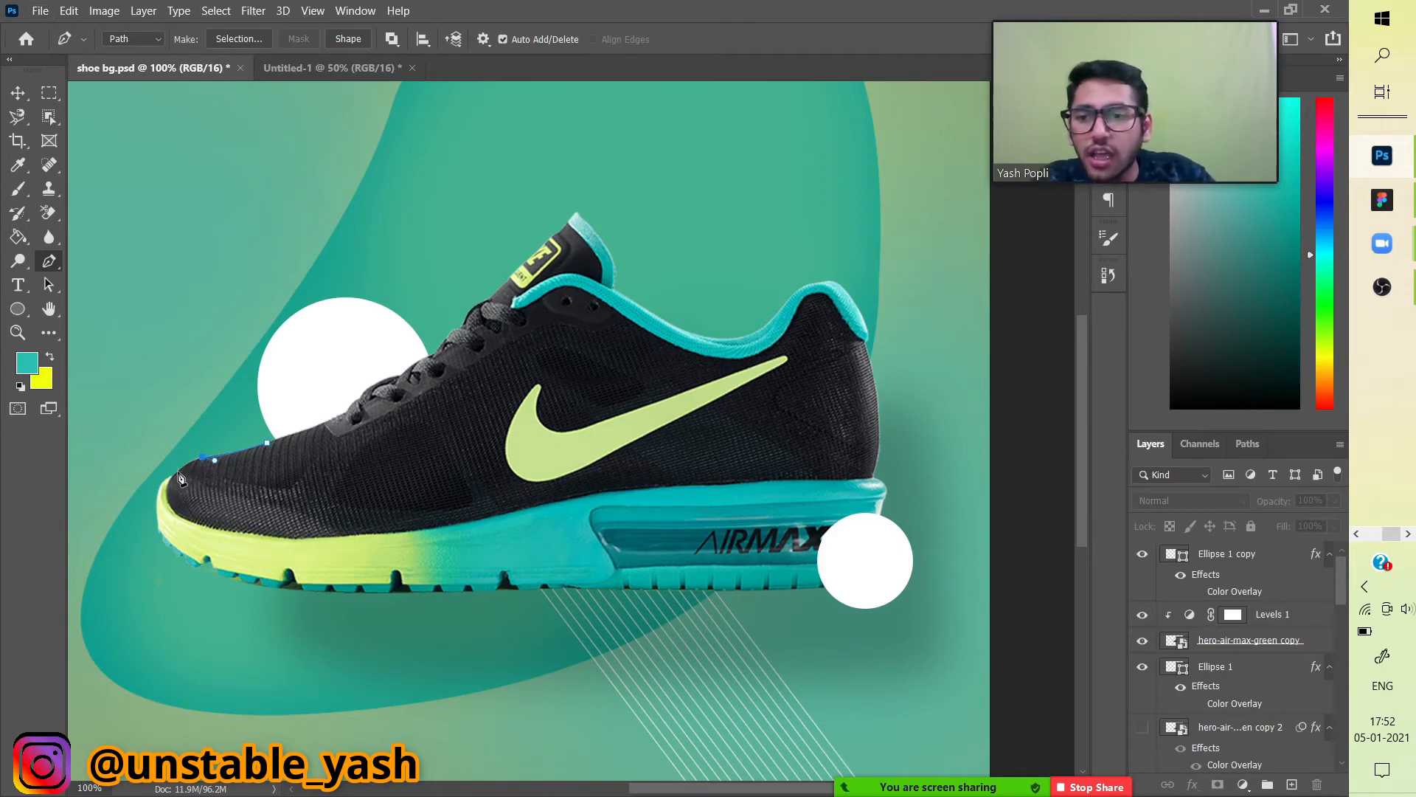
click(179, 470)
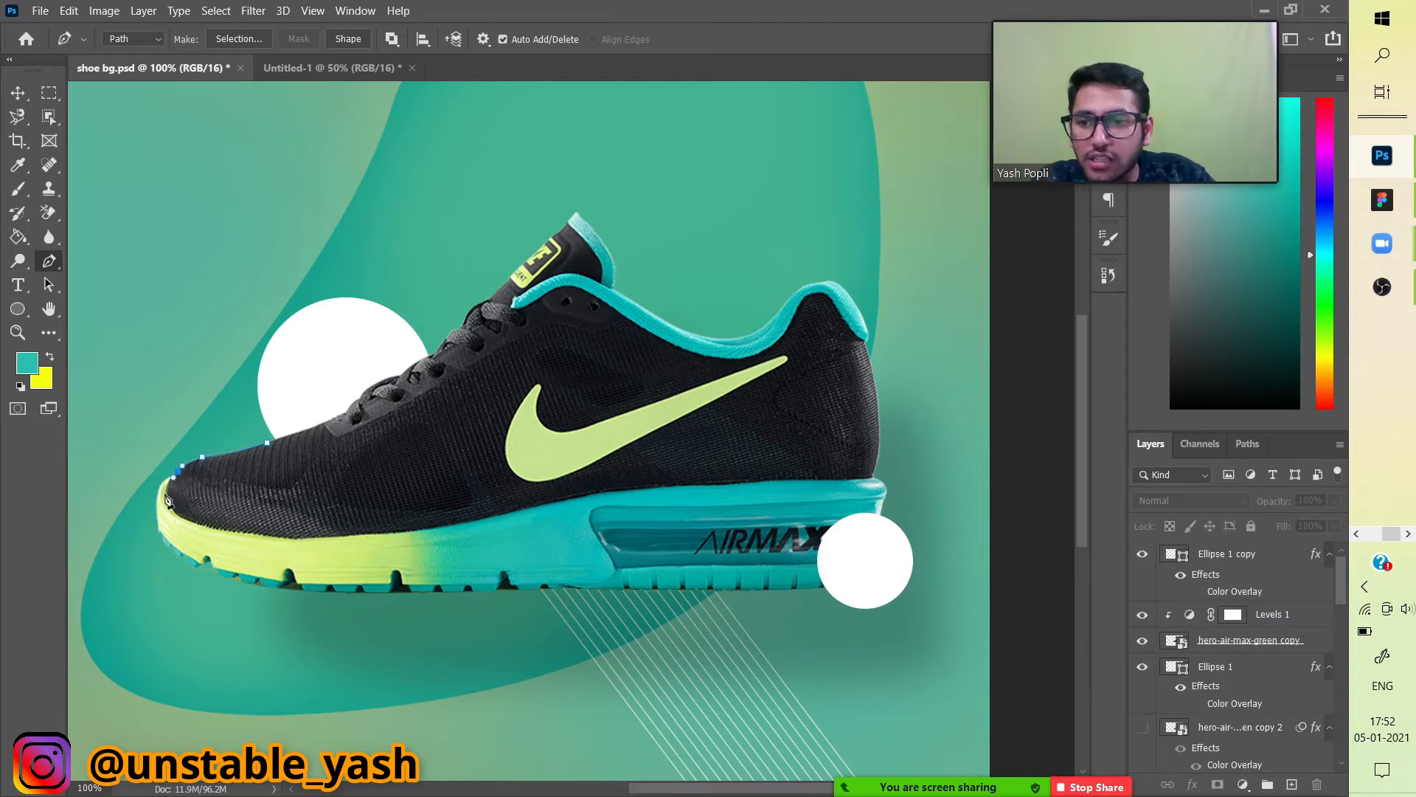
click(161, 483)
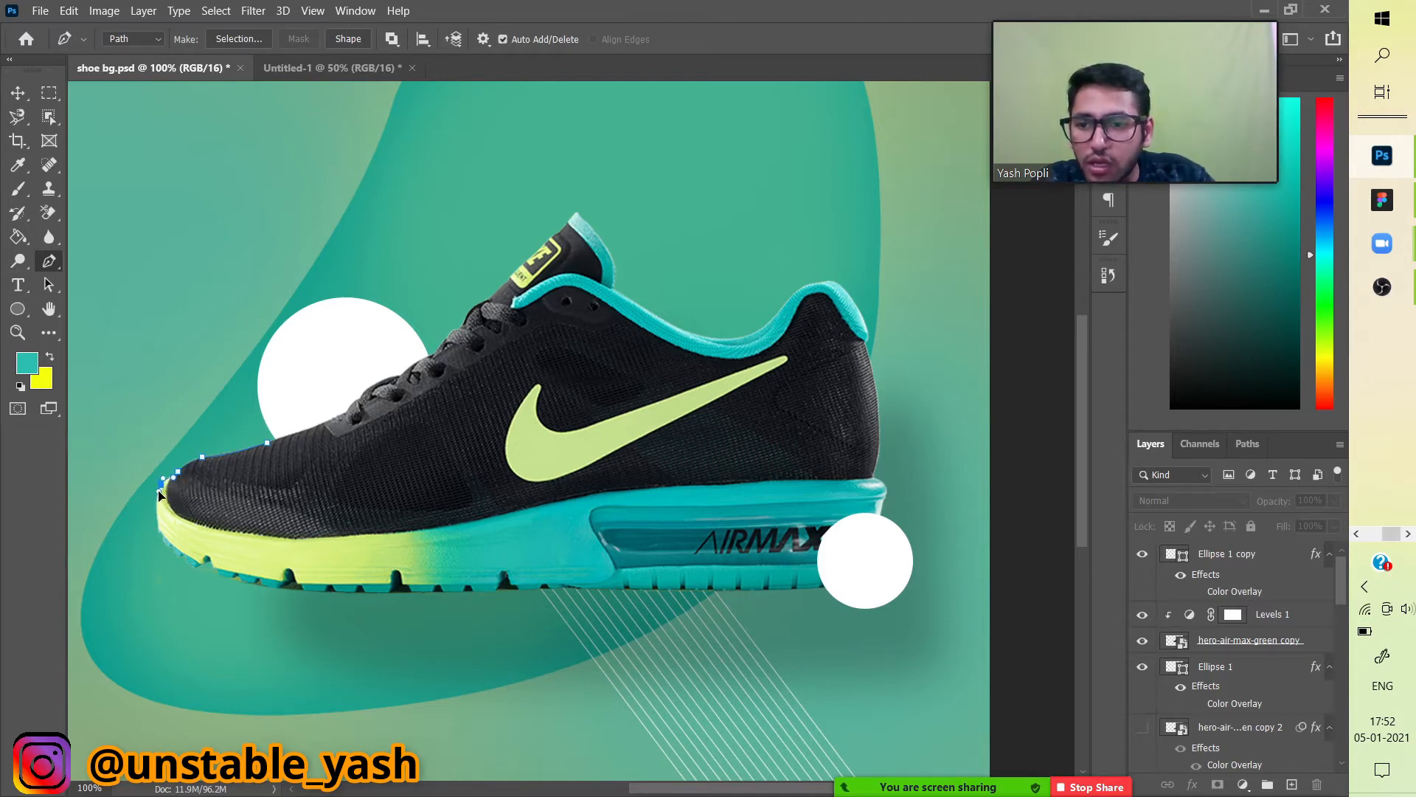
Try to curve the path around the front of the toe by extending the anchor's direction handles, and undo it
click(158, 531)
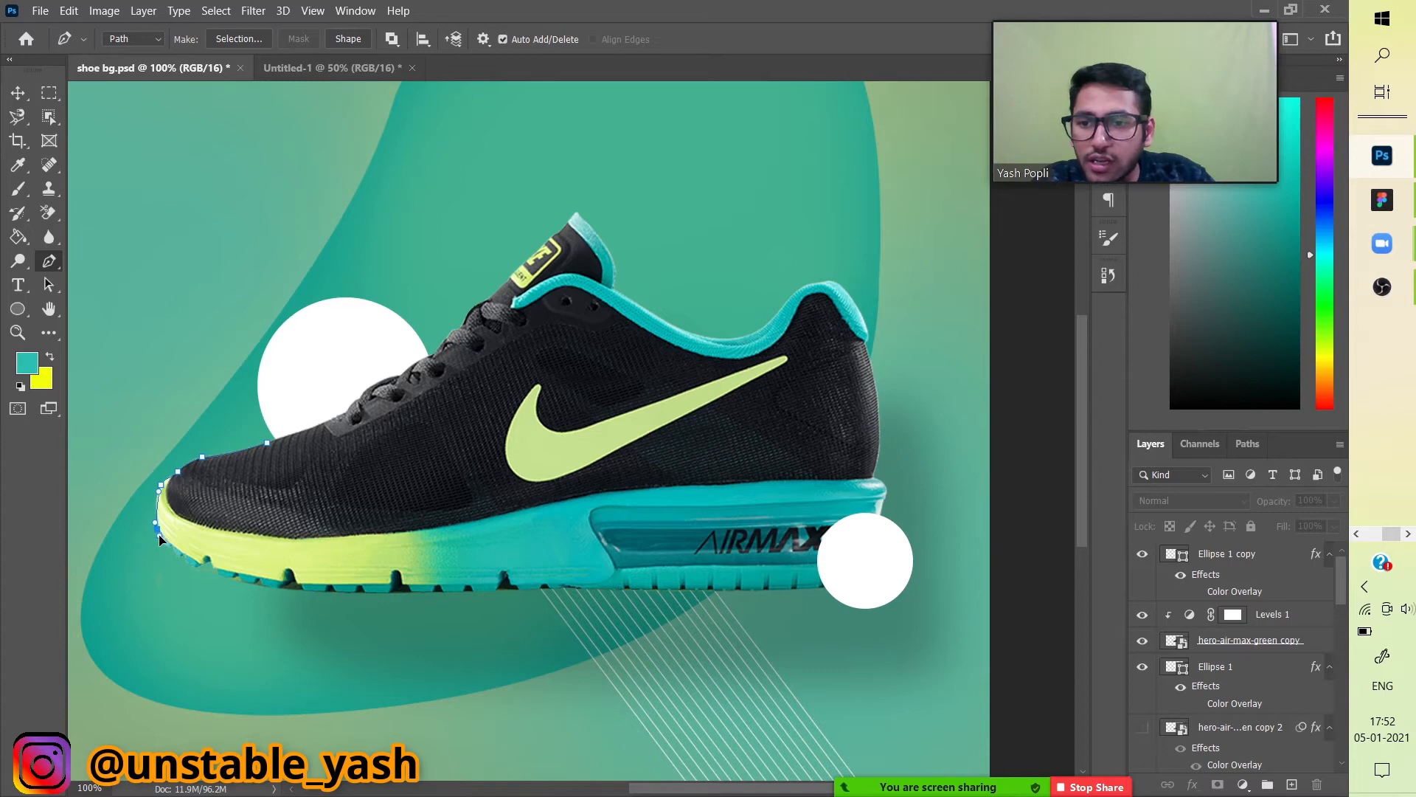
drag(165, 552, 152, 510)
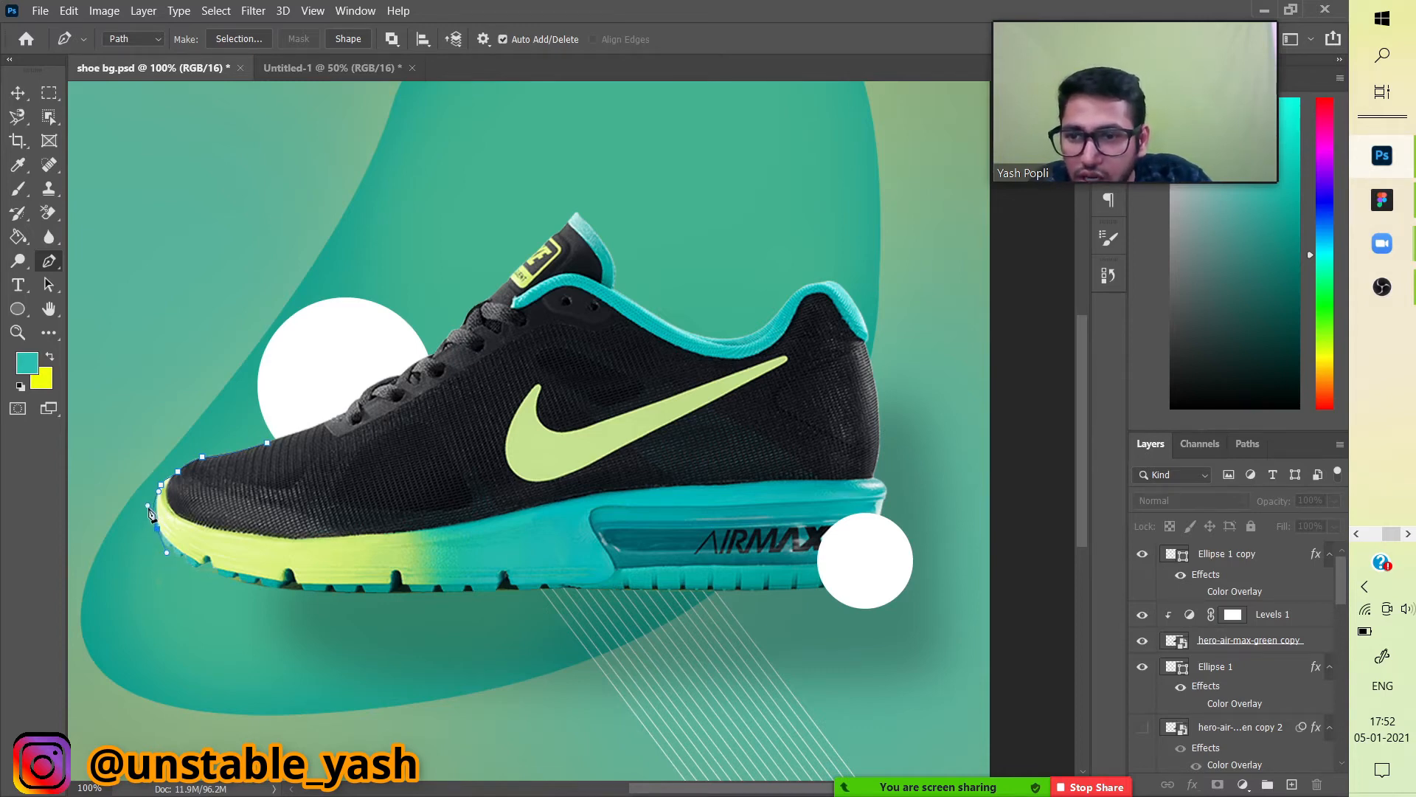
drag(148, 511, 137, 475)
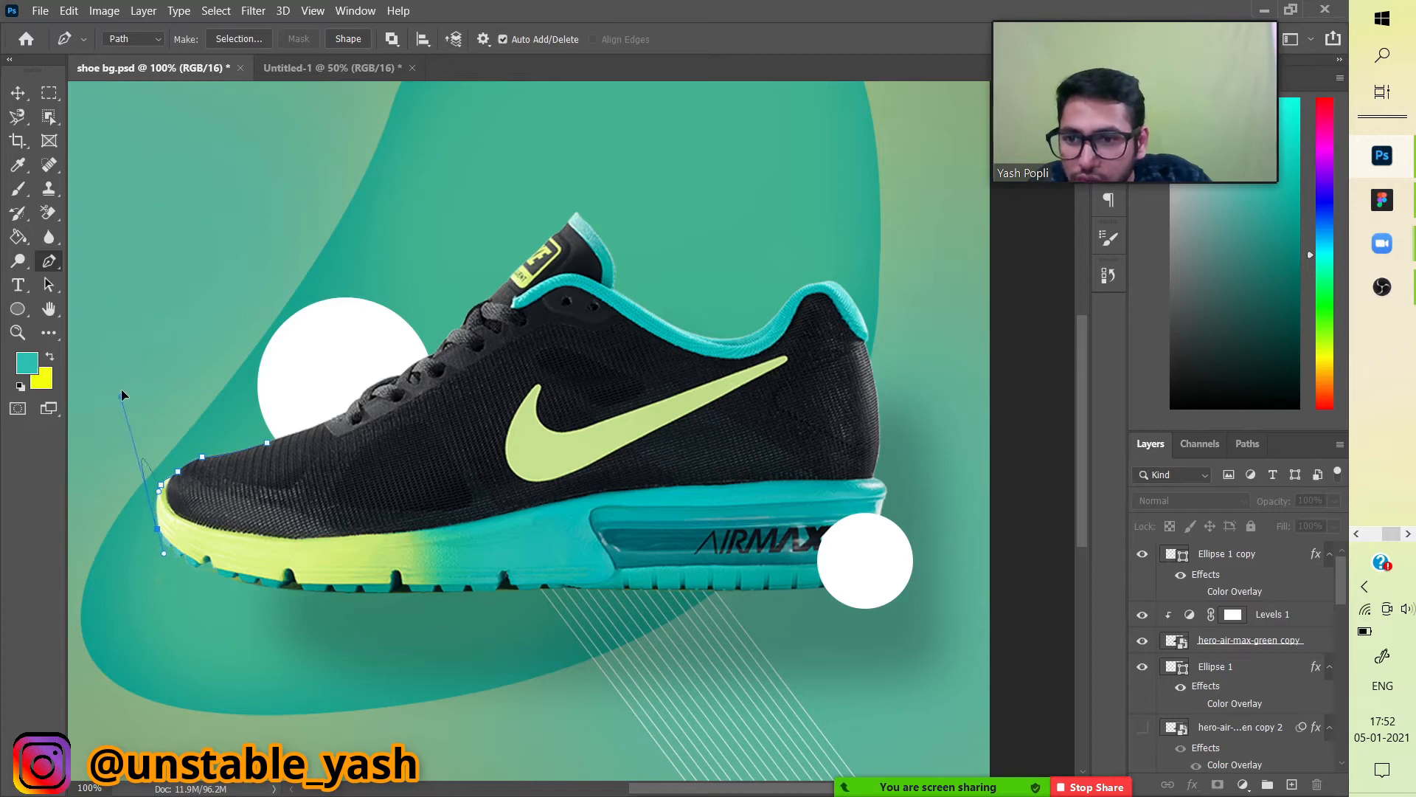
drag(122, 391, 121, 366)
drag(162, 556, 192, 694)
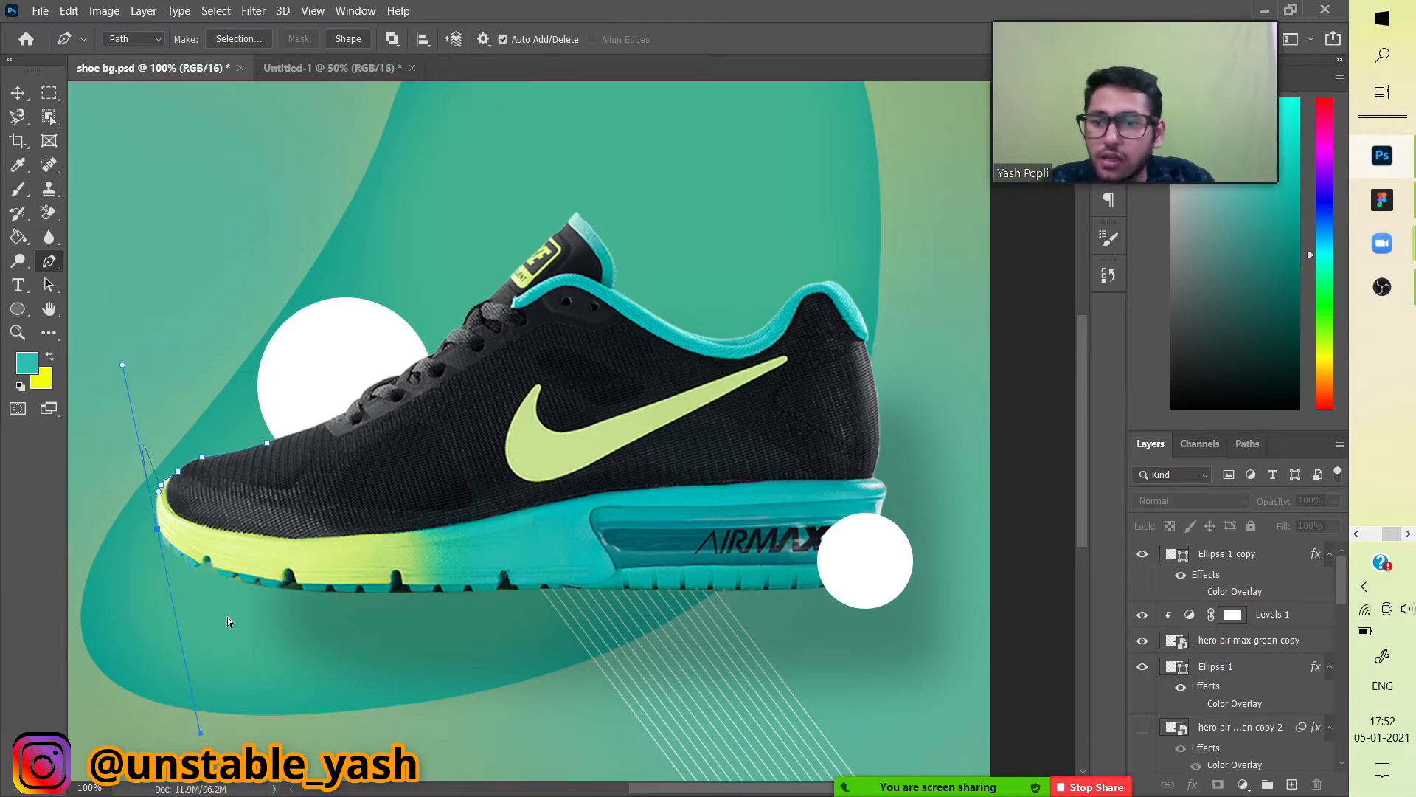
key(ctrl+z)
key(ctrl+z)
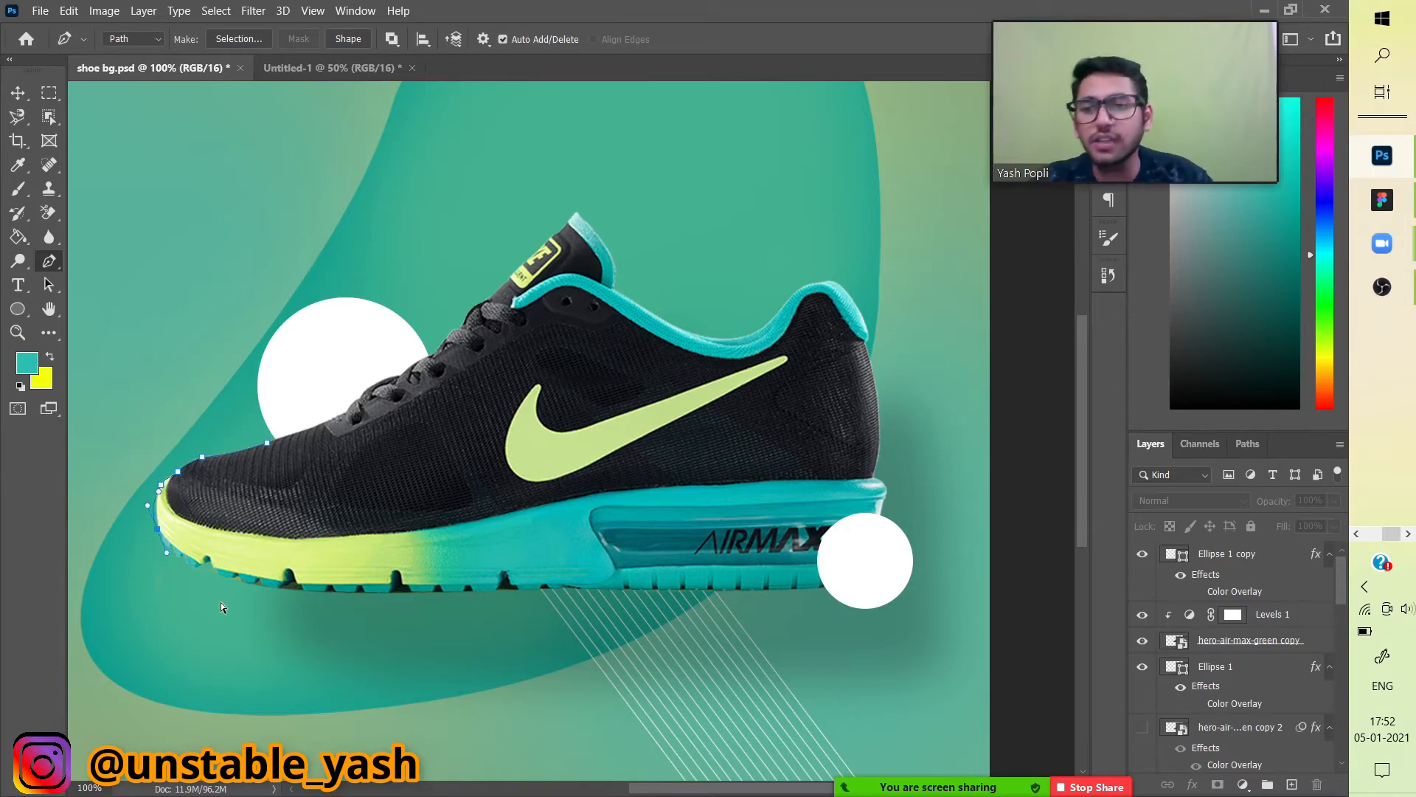
key(ctrl+z)
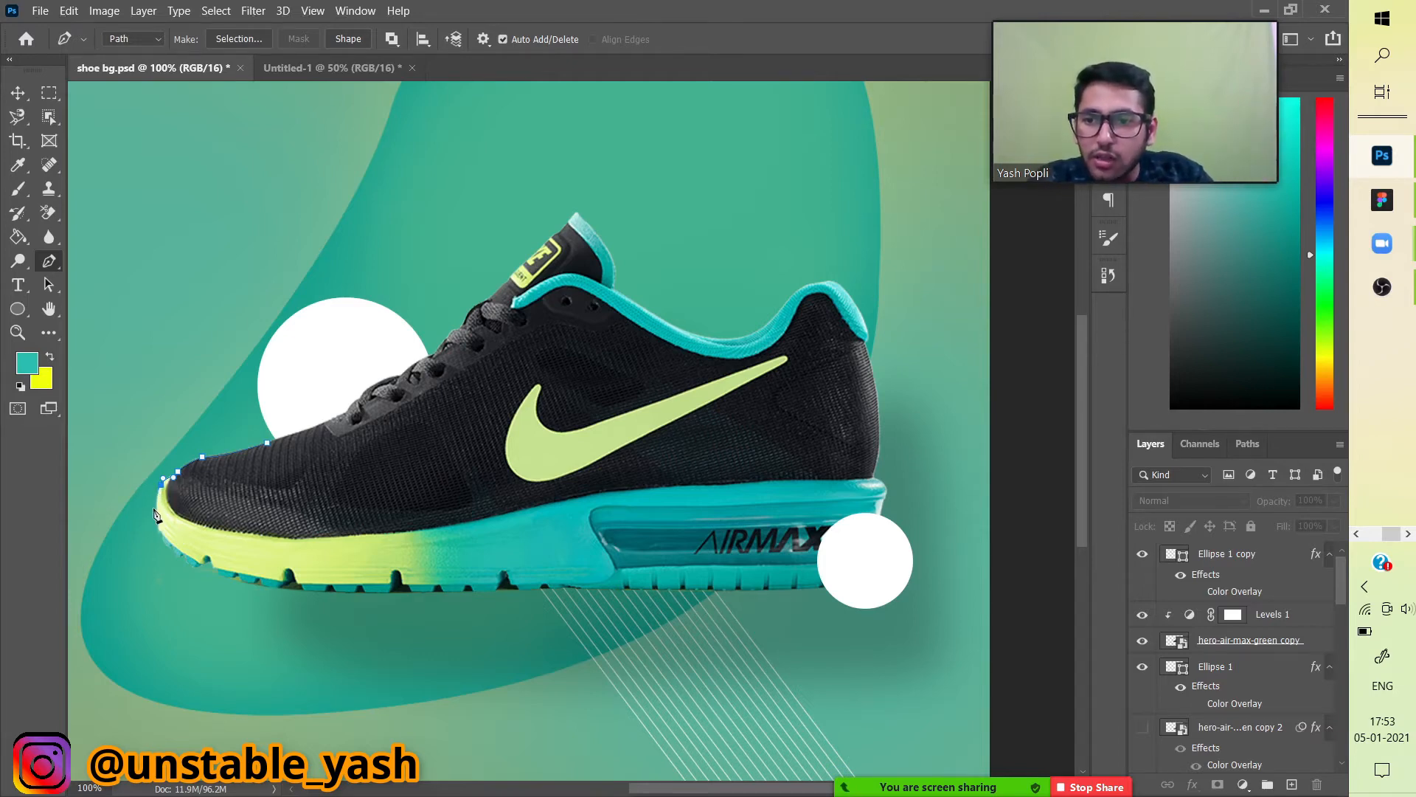
Place a curved anchor on the front edge of the yellow sole
drag(161, 534, 171, 559)
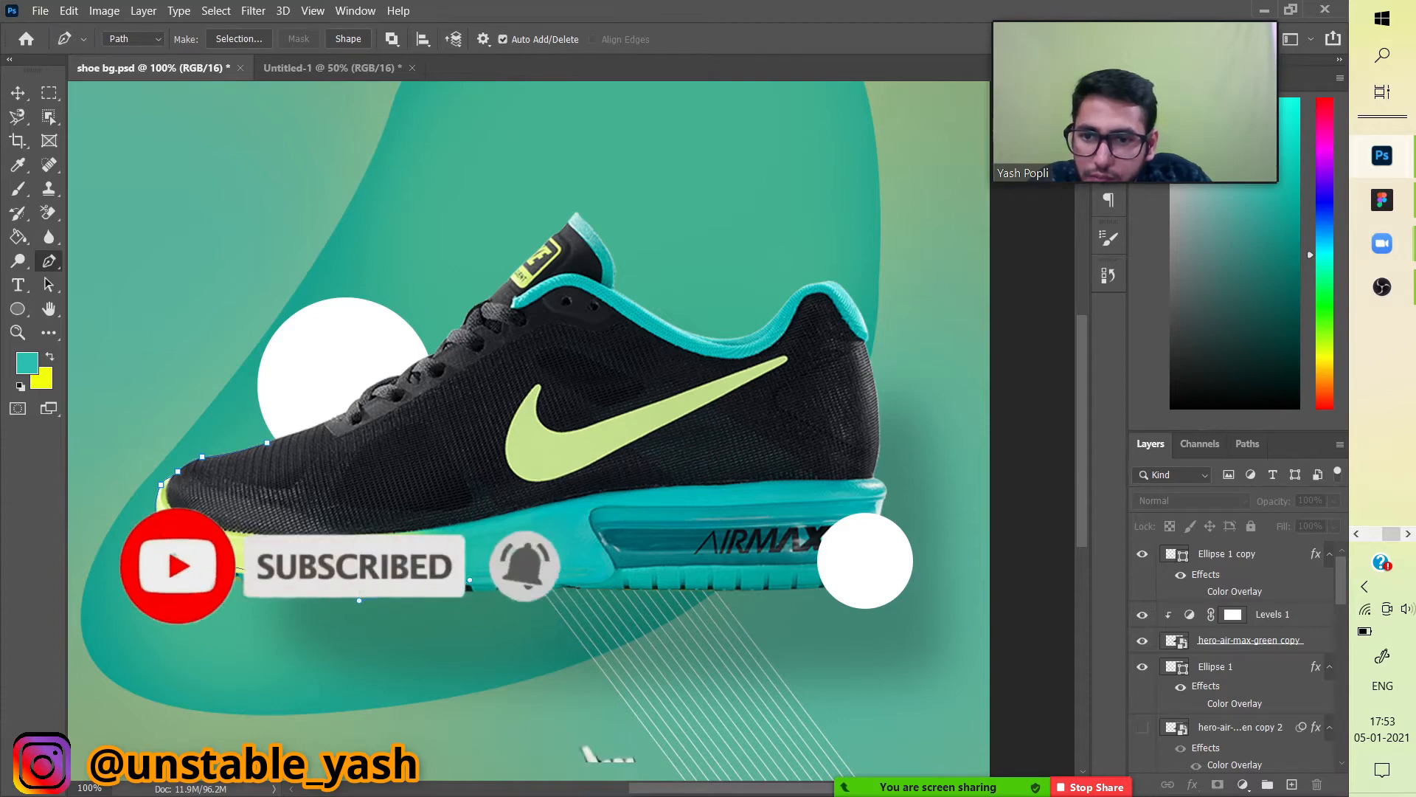
Try to fit one long curve along the front underside of the sole by adjusting its anchor and handles, and undo it
drag(278, 579, 278, 597)
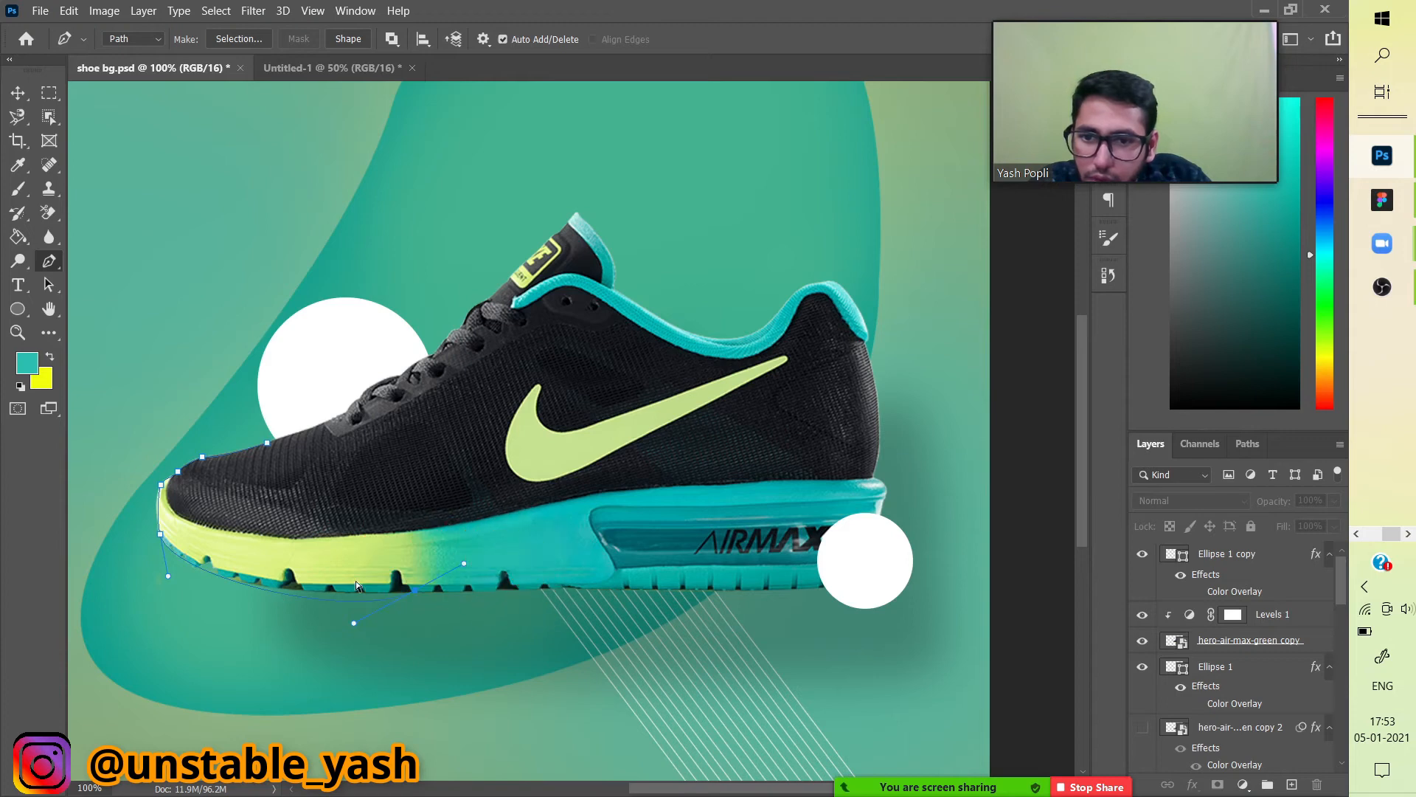
drag(413, 594, 418, 609)
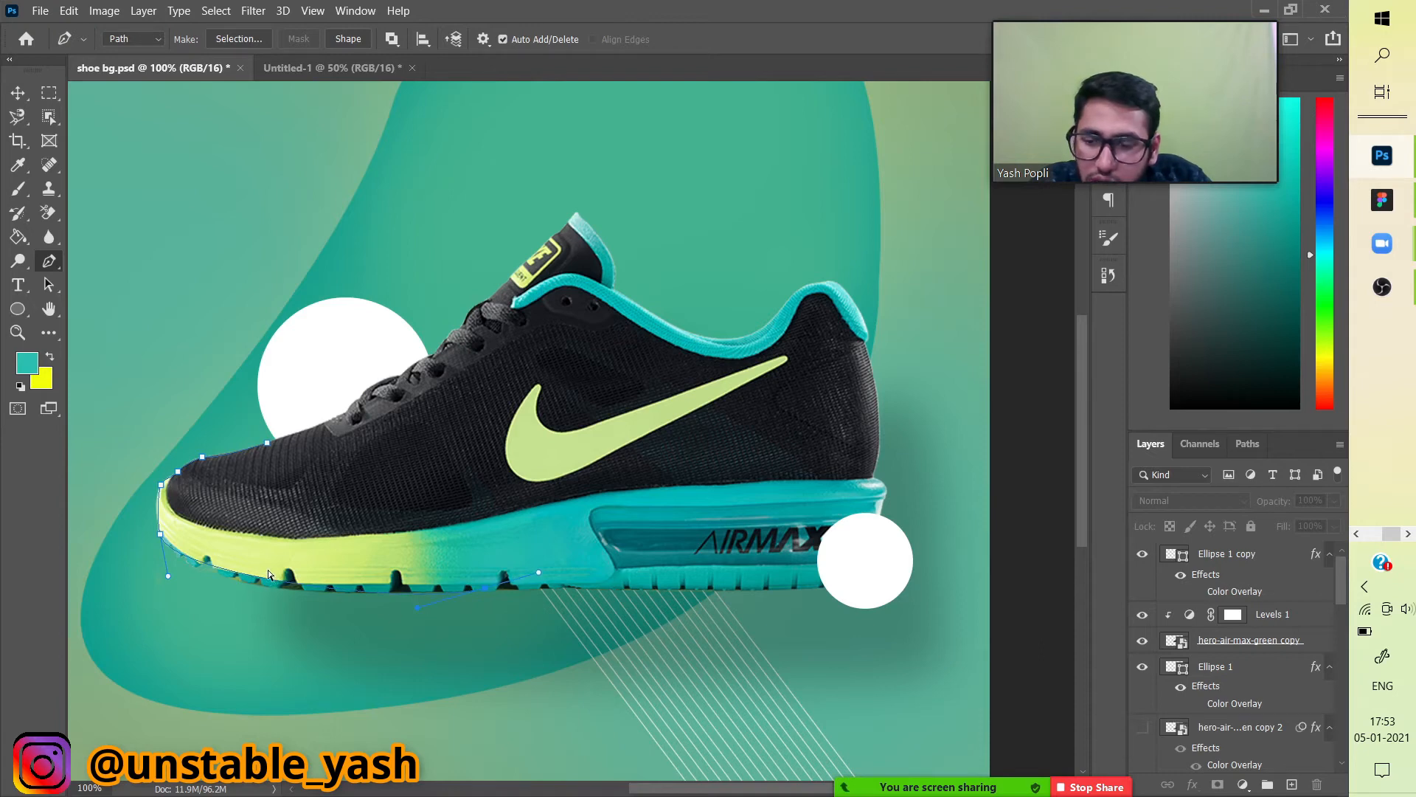
key(ctrl+z)
key(ctrl+z)
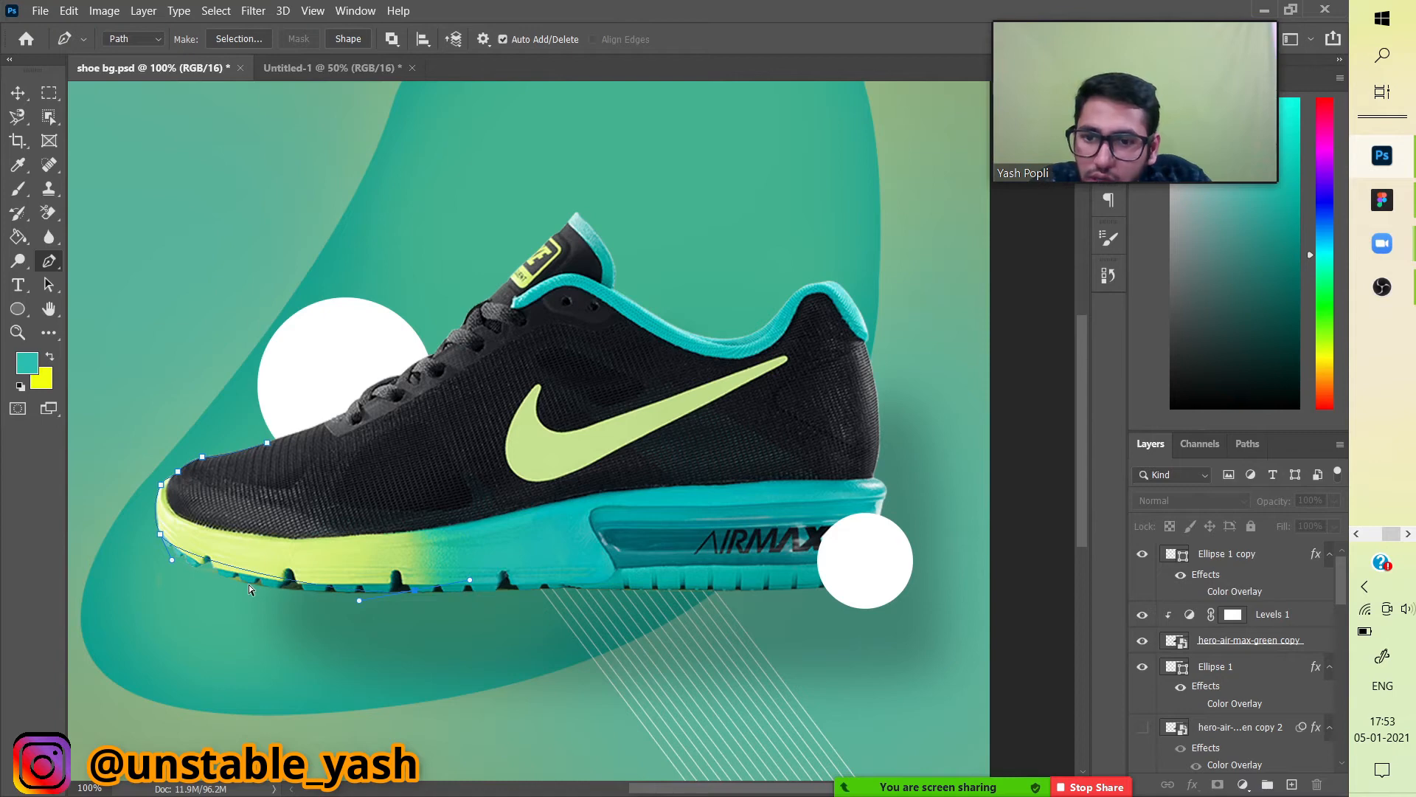
key(ctrl+z)
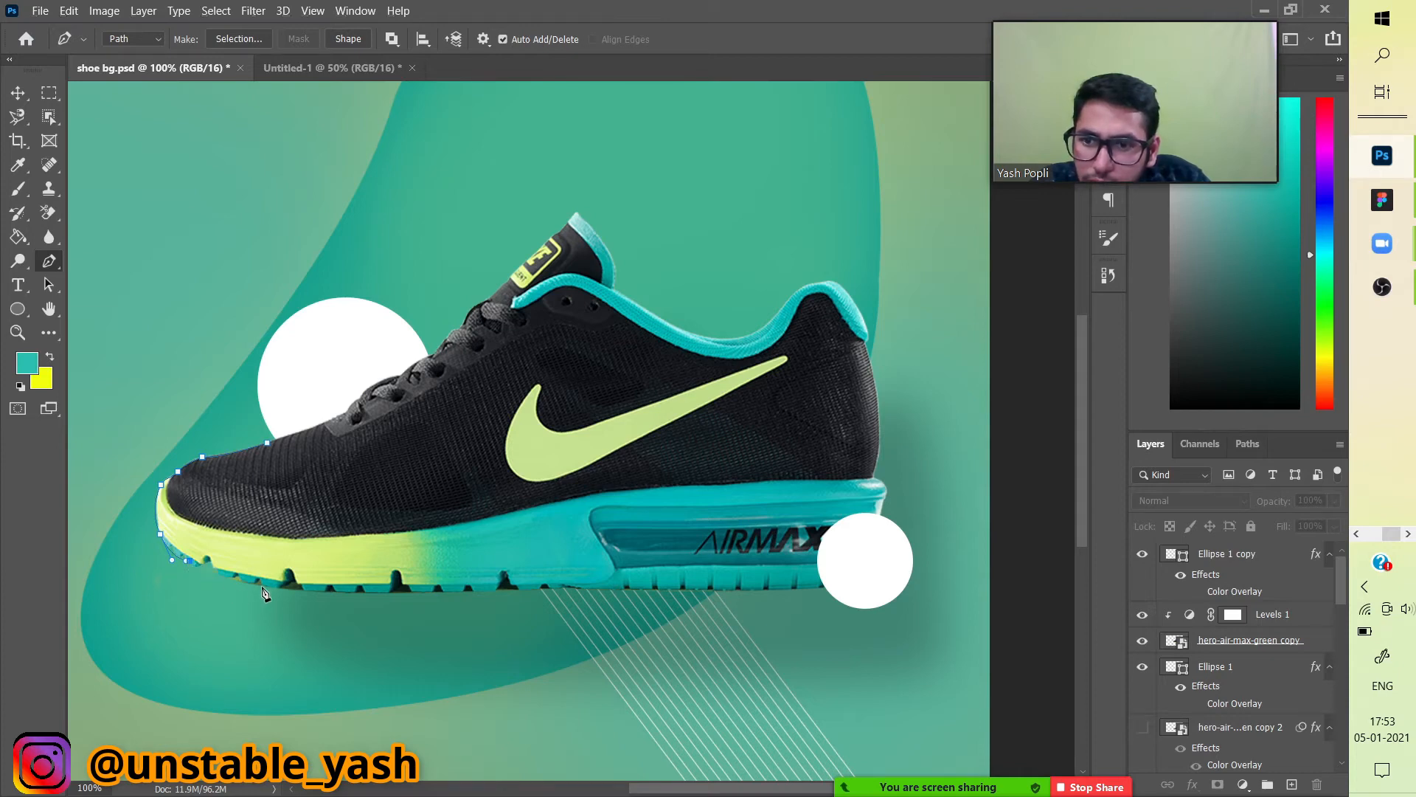
Trace the path along the bottom edge of the sole up to the white circle near the heel
drag(279, 588, 292, 588)
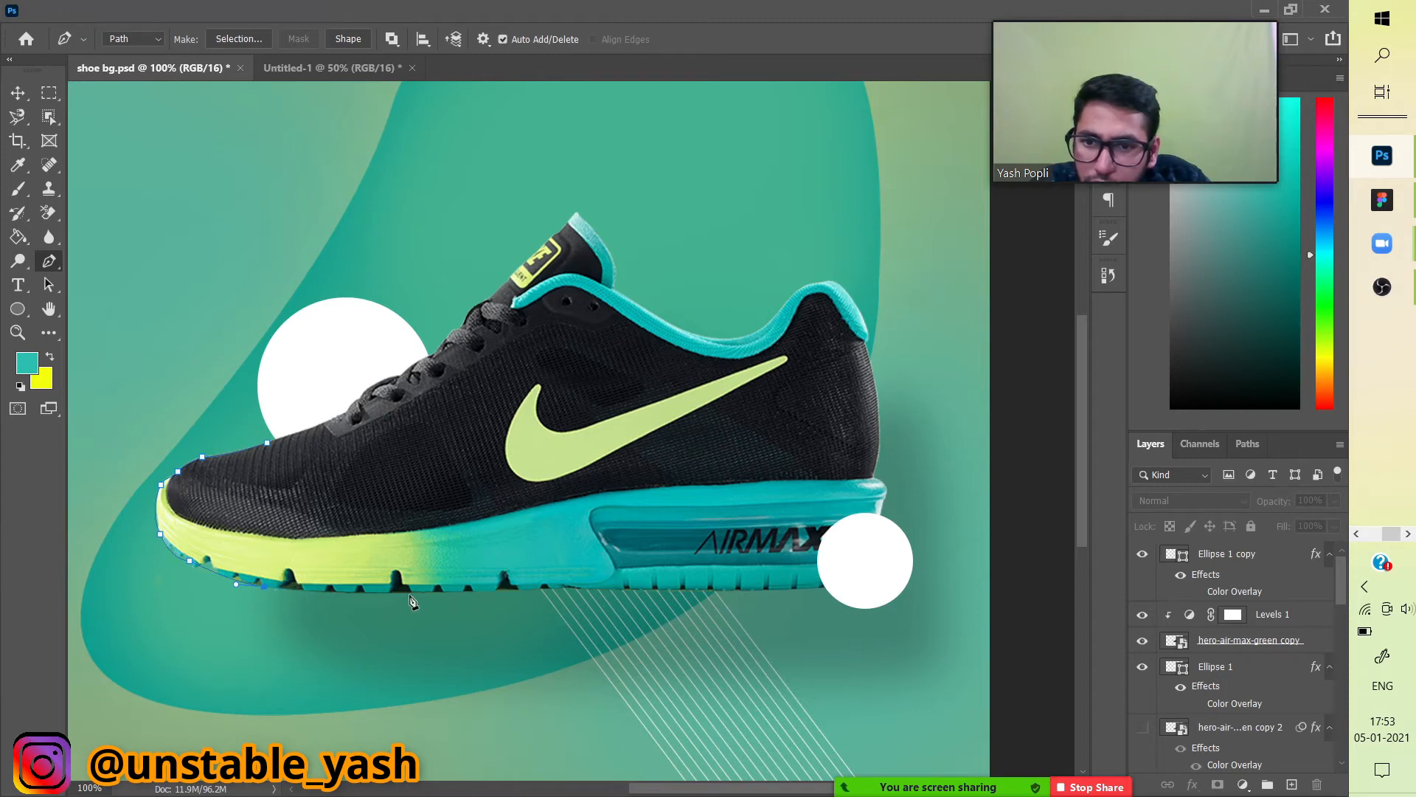
click(470, 591)
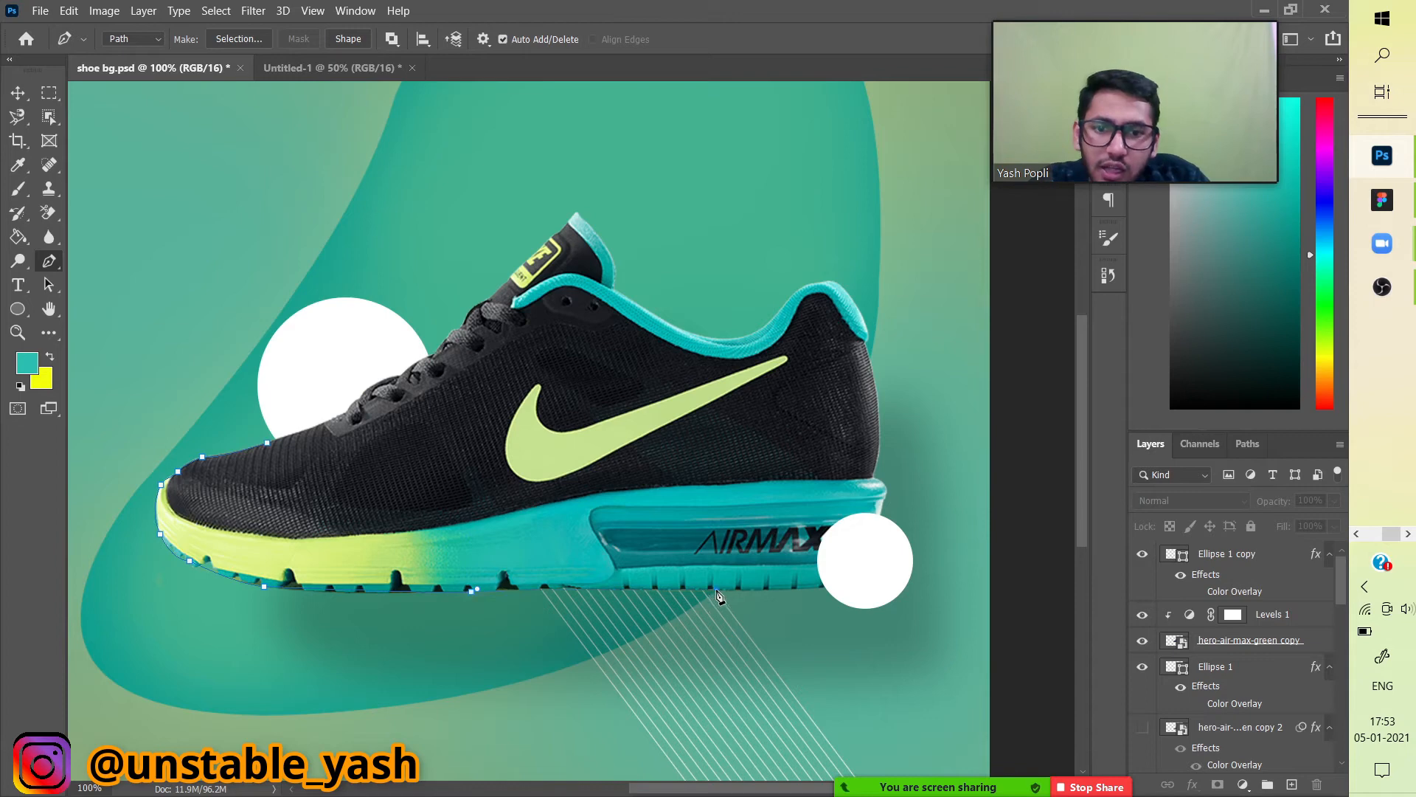
click(818, 587)
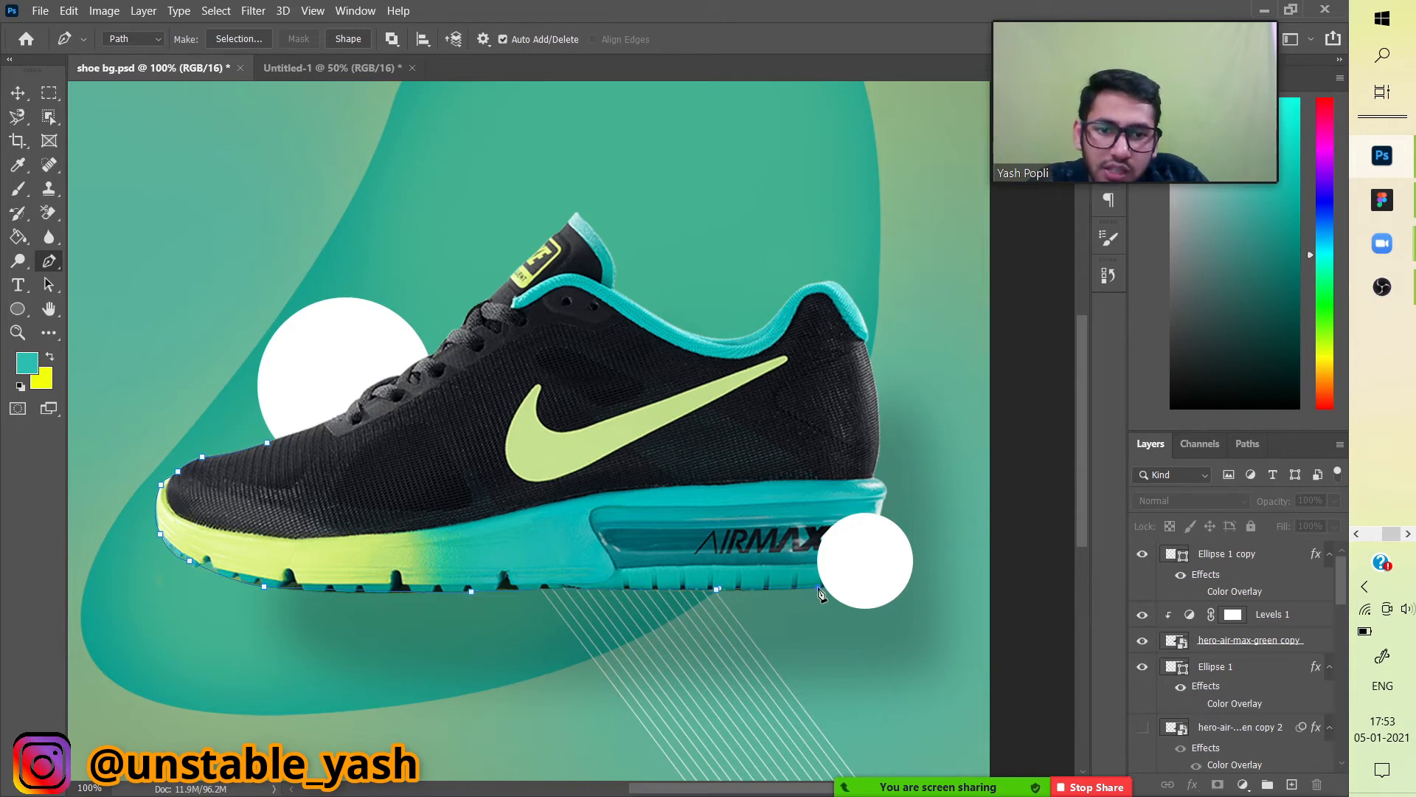
Continue the path up the back of the heel and over the top of the heel collar with curved anchors
drag(882, 505, 879, 459)
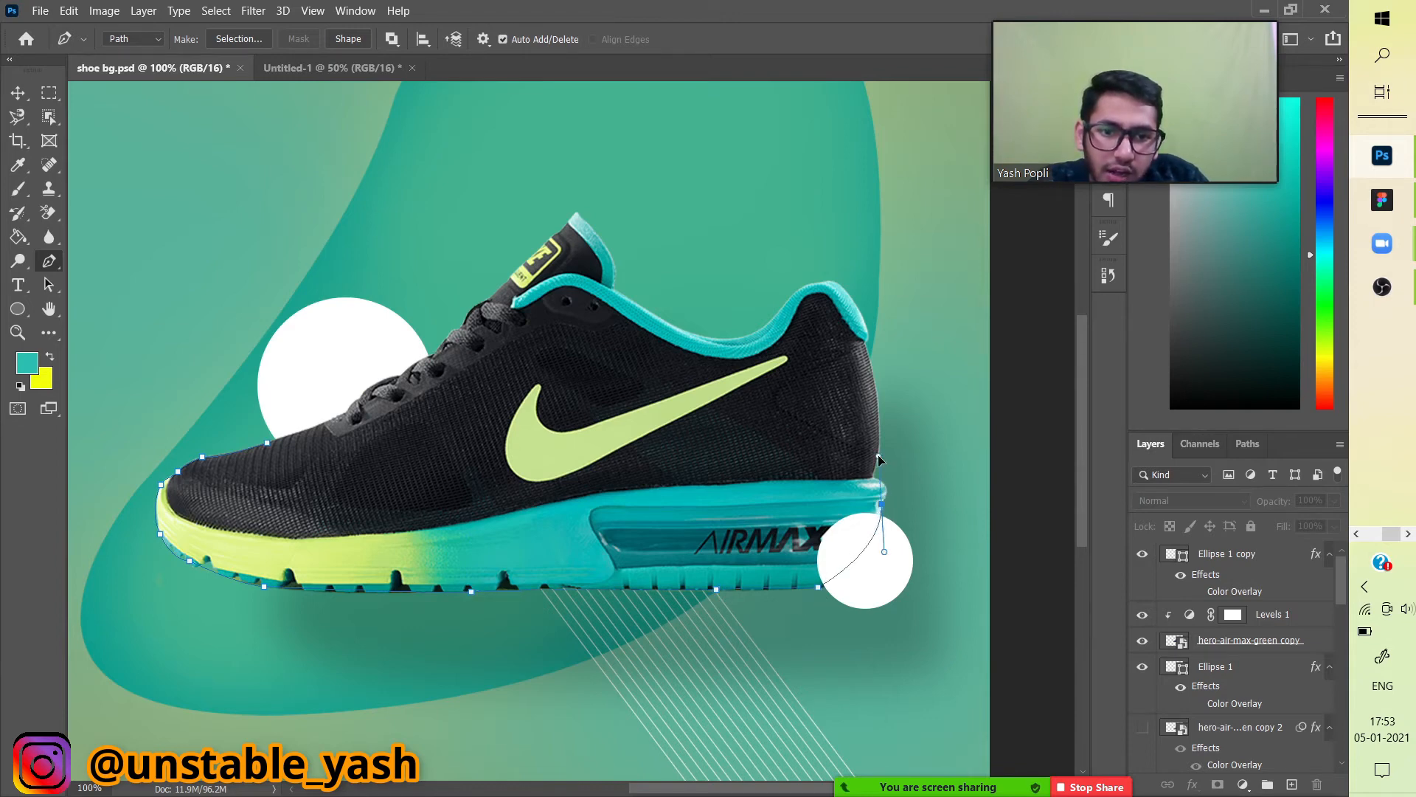
click(871, 473)
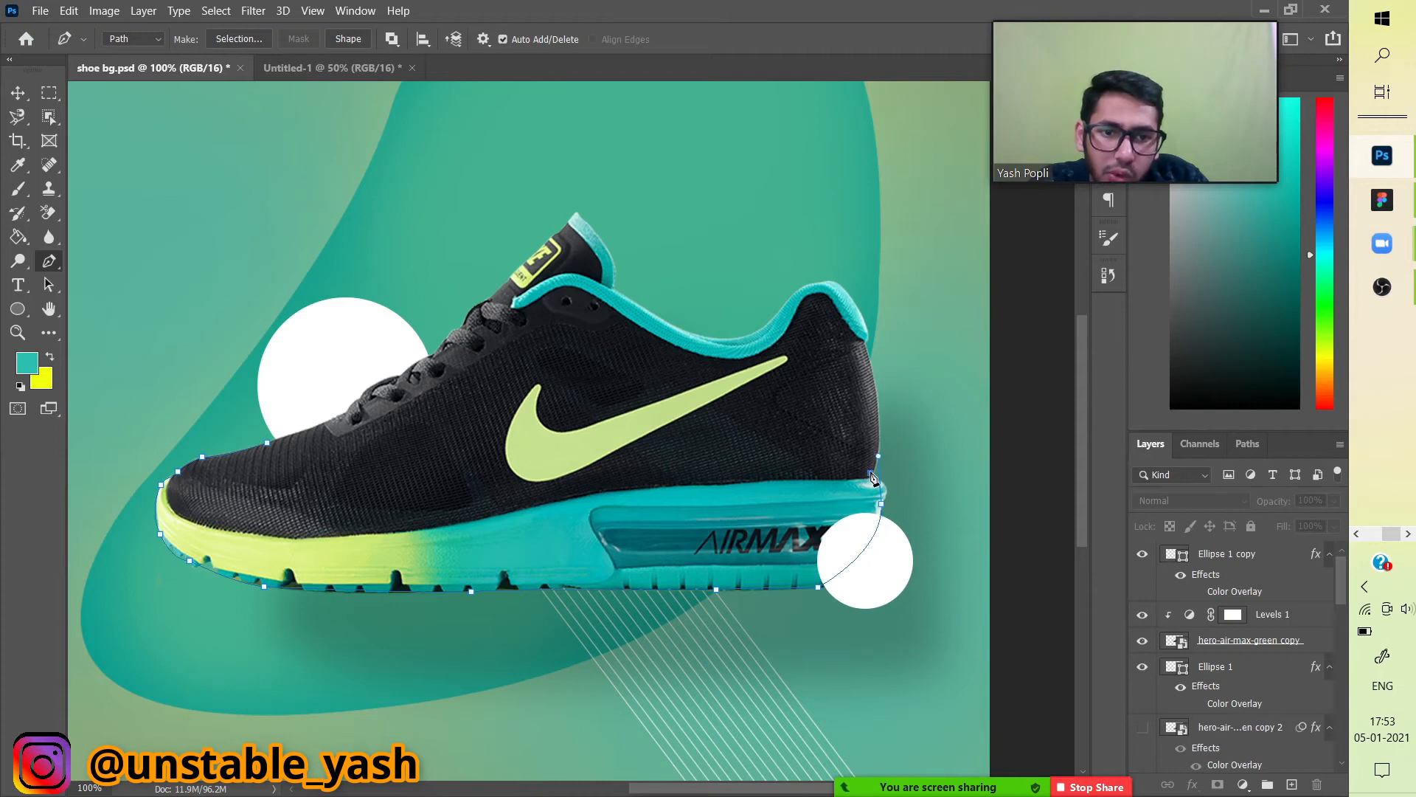
drag(837, 283, 756, 330)
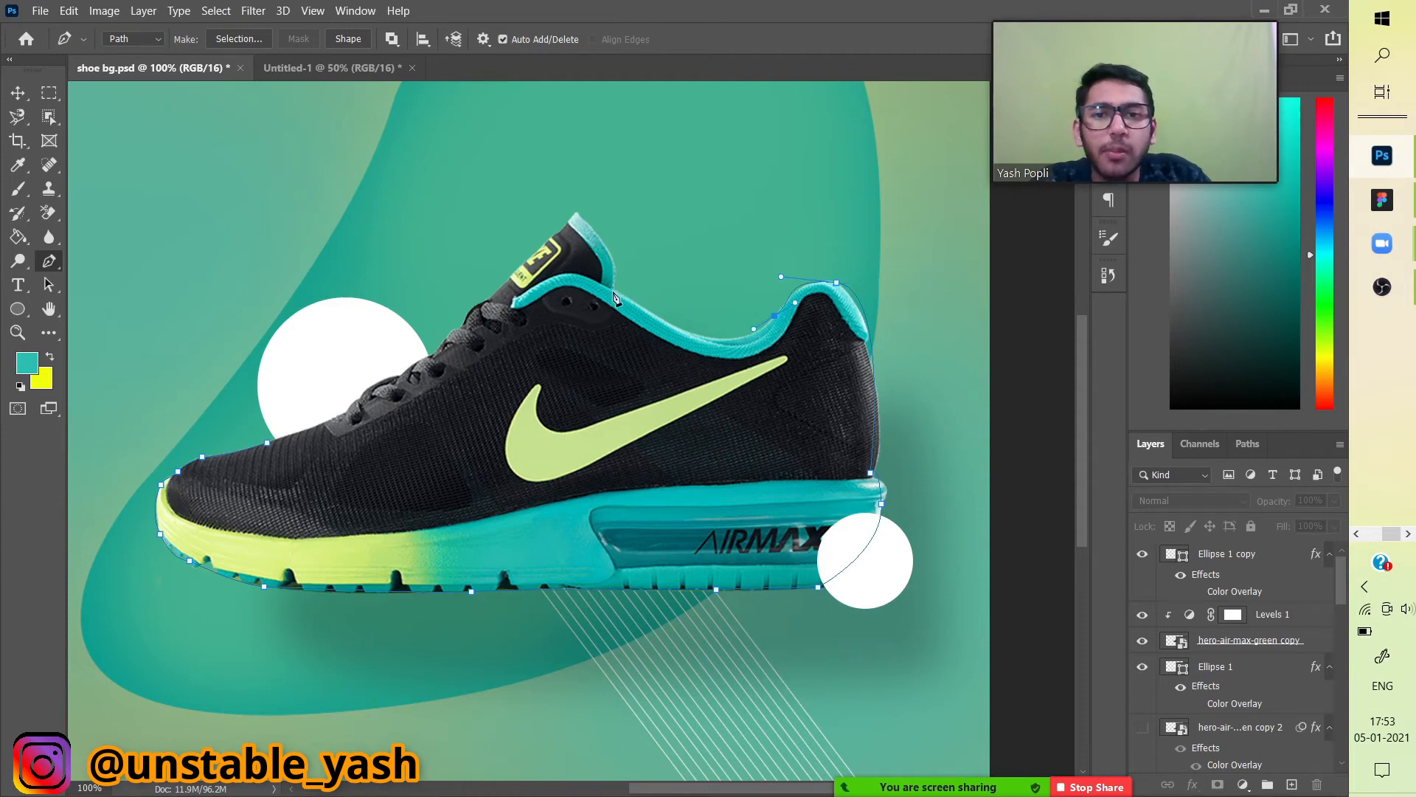
Trace the path along the collar to the tip of the tongue and close it at the starting anchor above the toe
drag(613, 290, 561, 217)
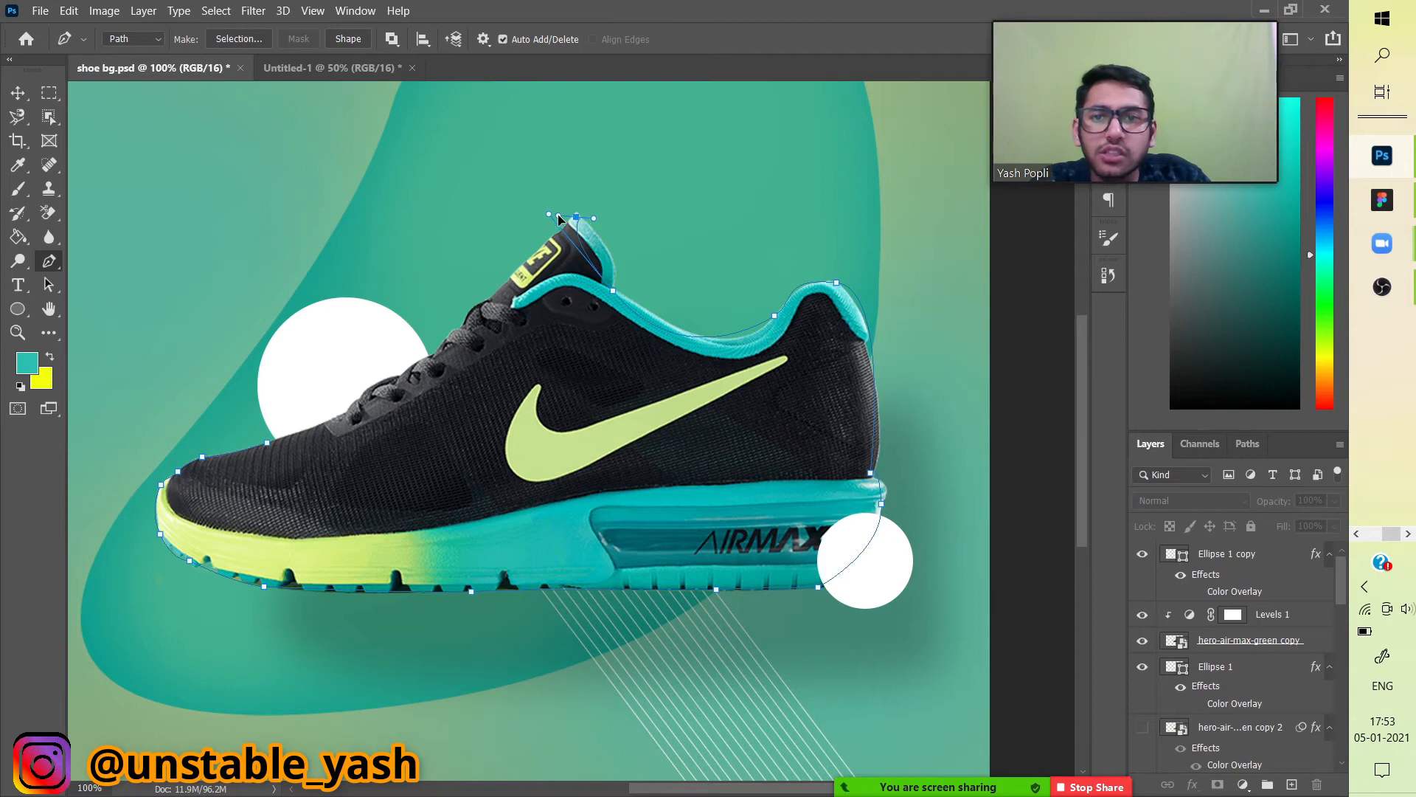
key(ctrl+z)
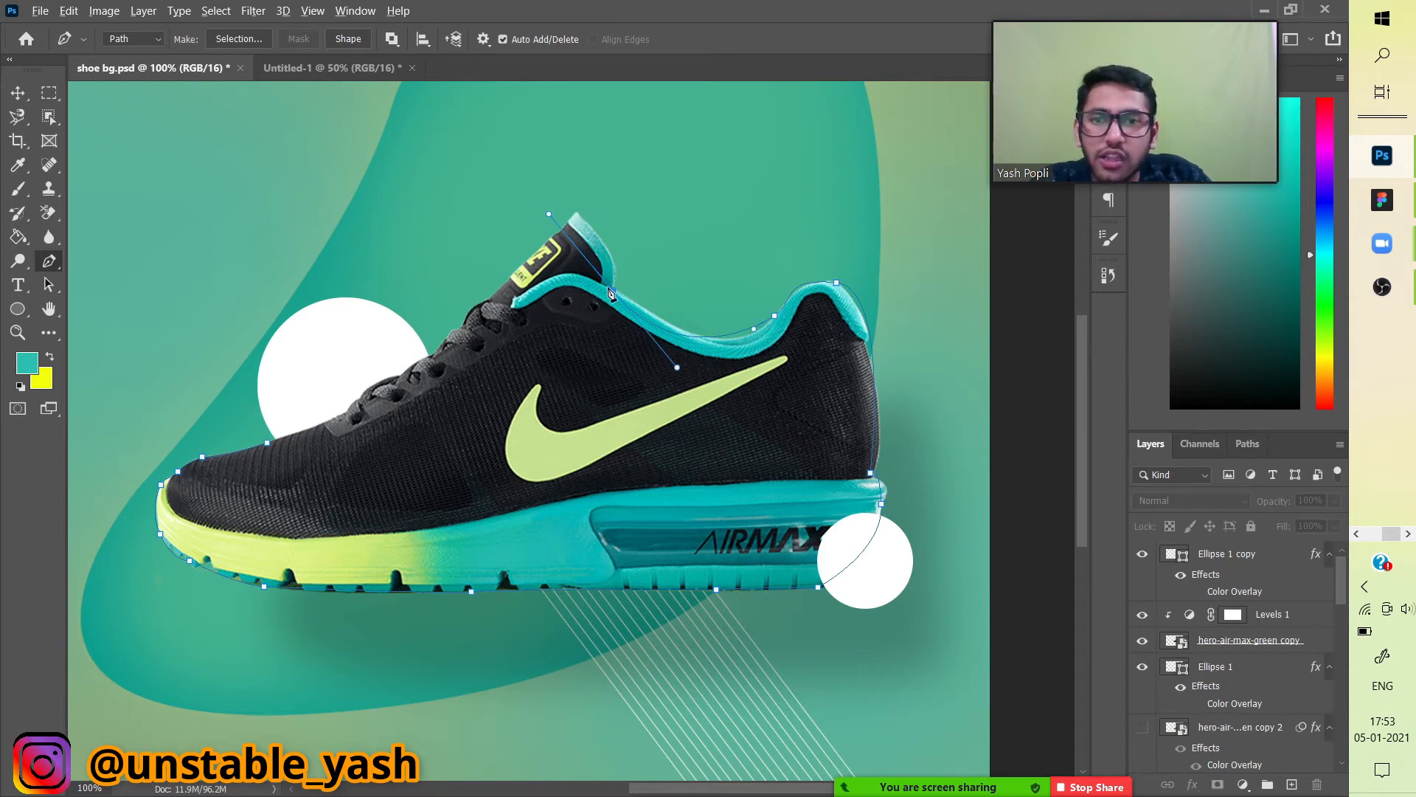
drag(565, 229, 539, 253)
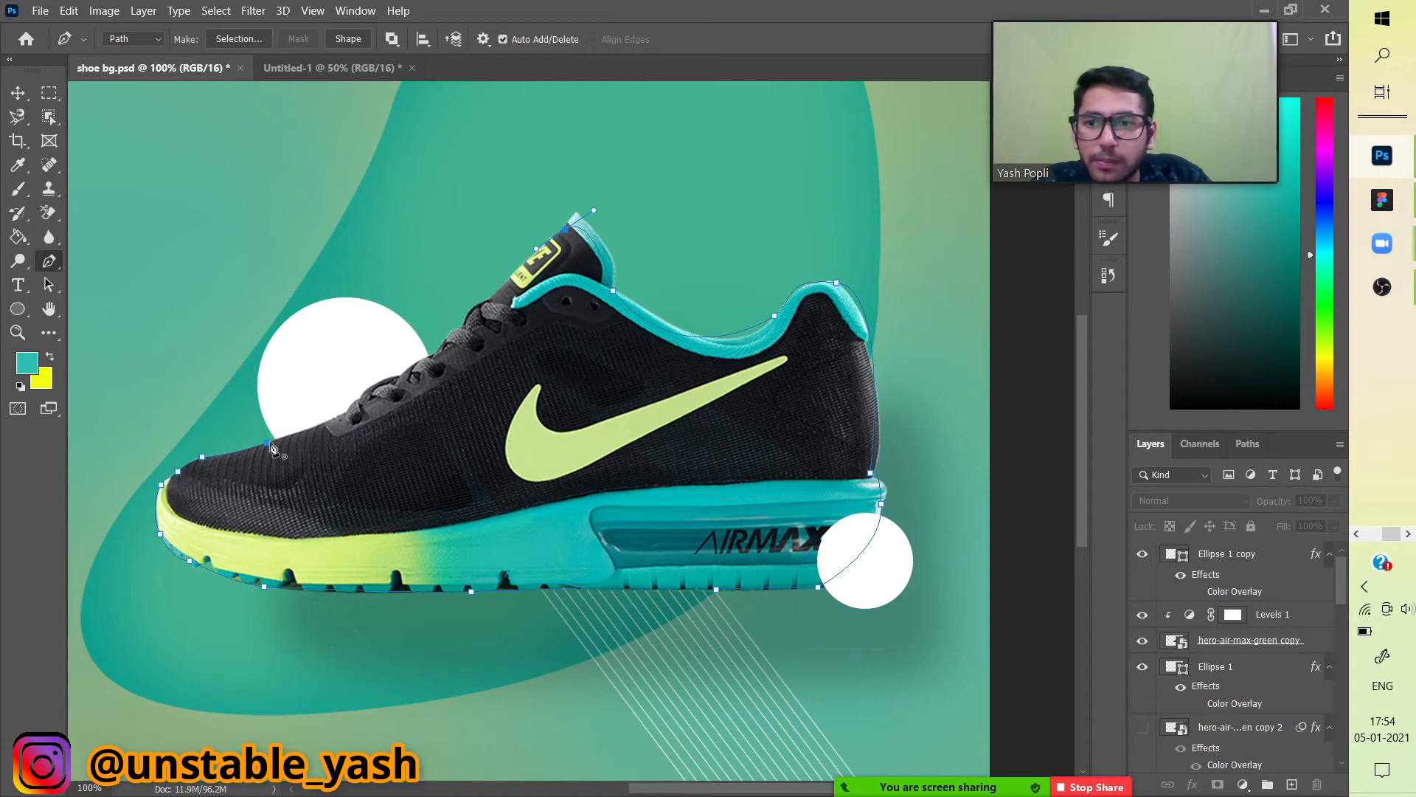
drag(267, 441, 179, 441)
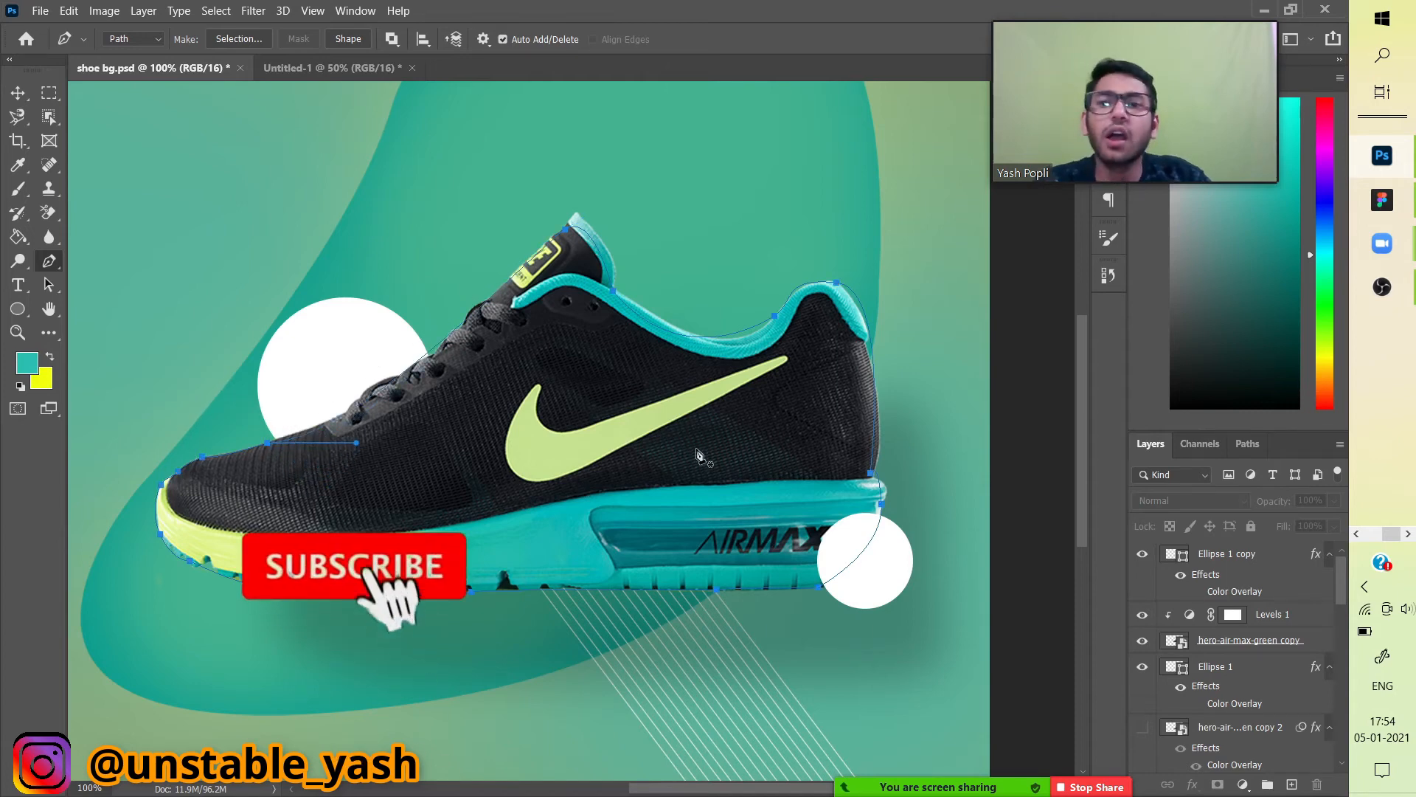
Add a new layer and fill the closed shoe path on it with the foreground color at 100% opacity
right_click(647, 428)
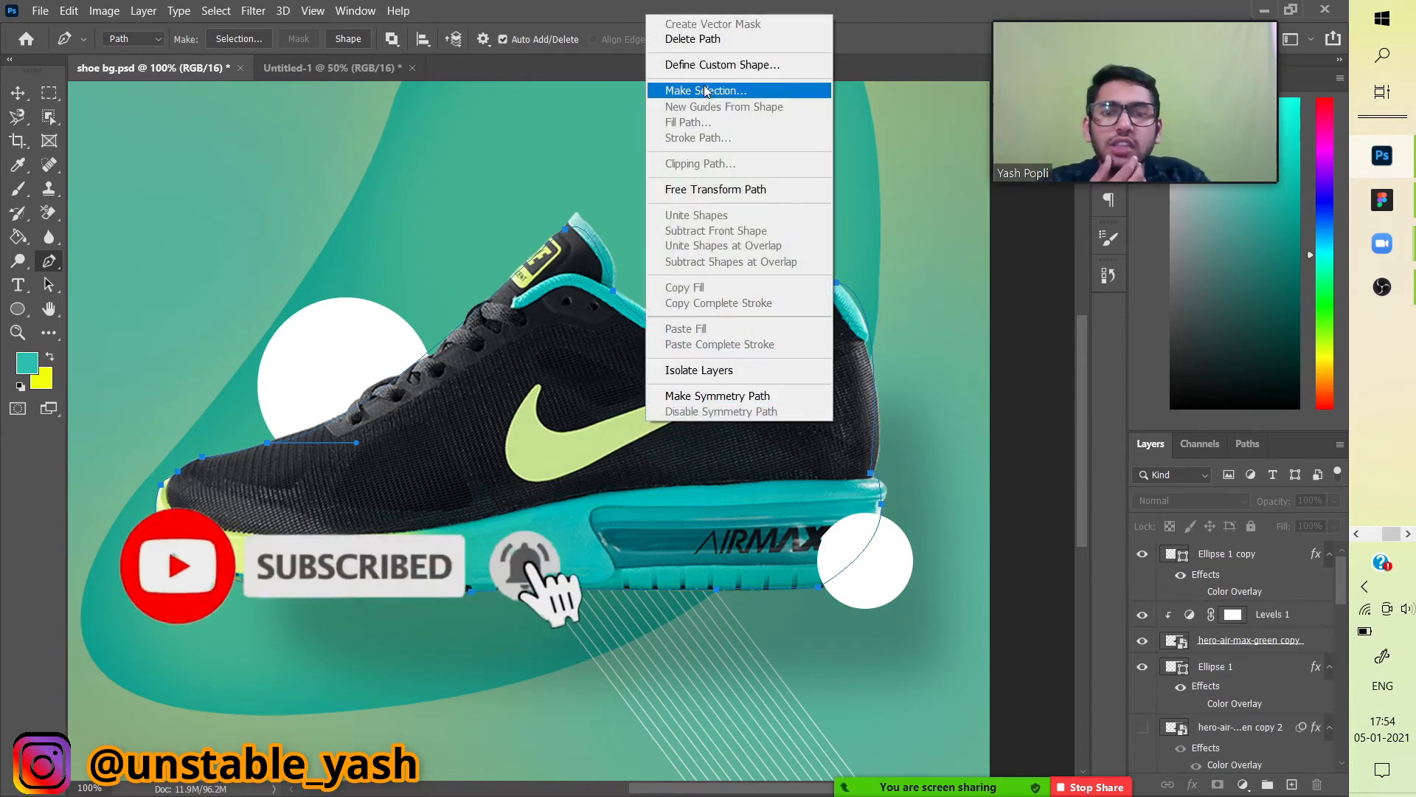
key(Up)
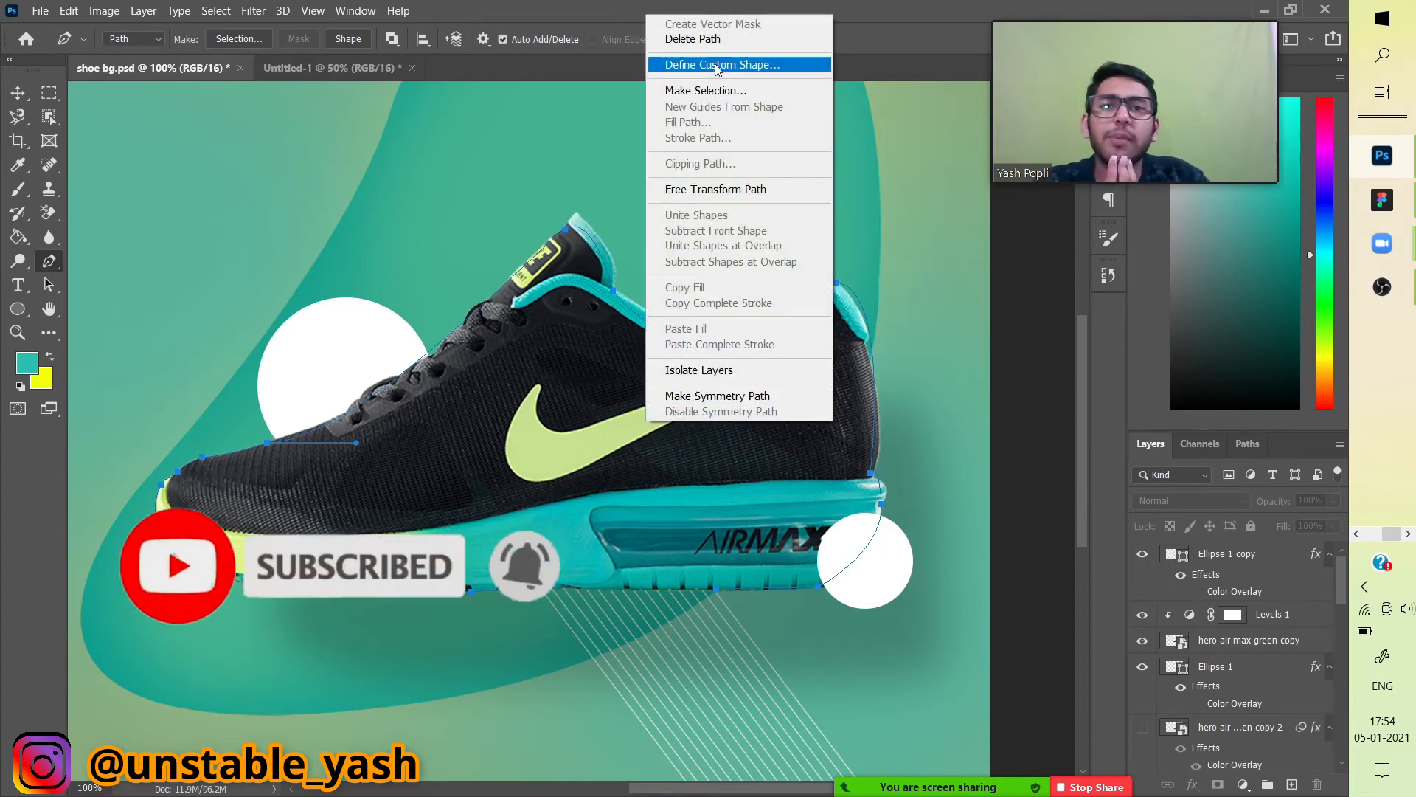
click(1292, 788)
click(1291, 788)
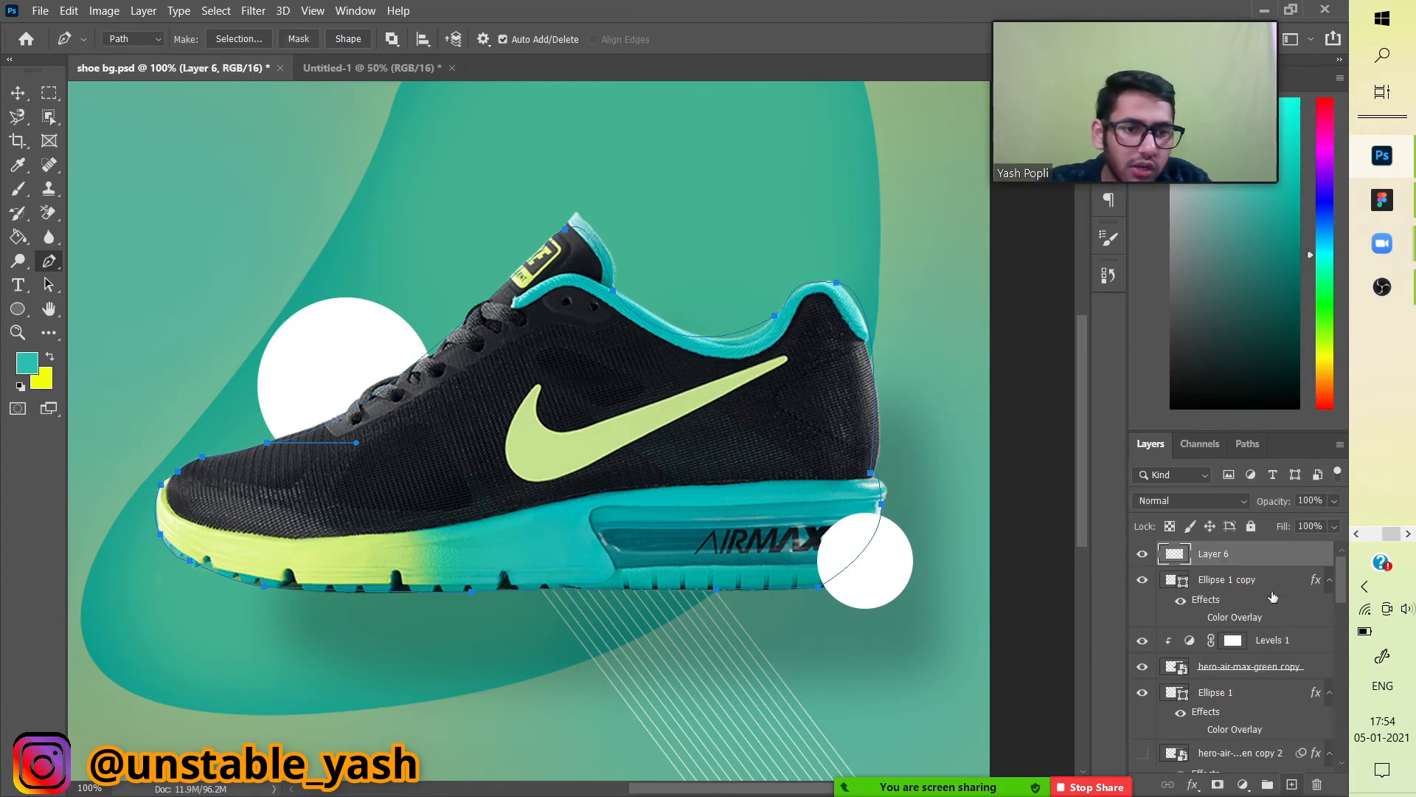
right_click(495, 447)
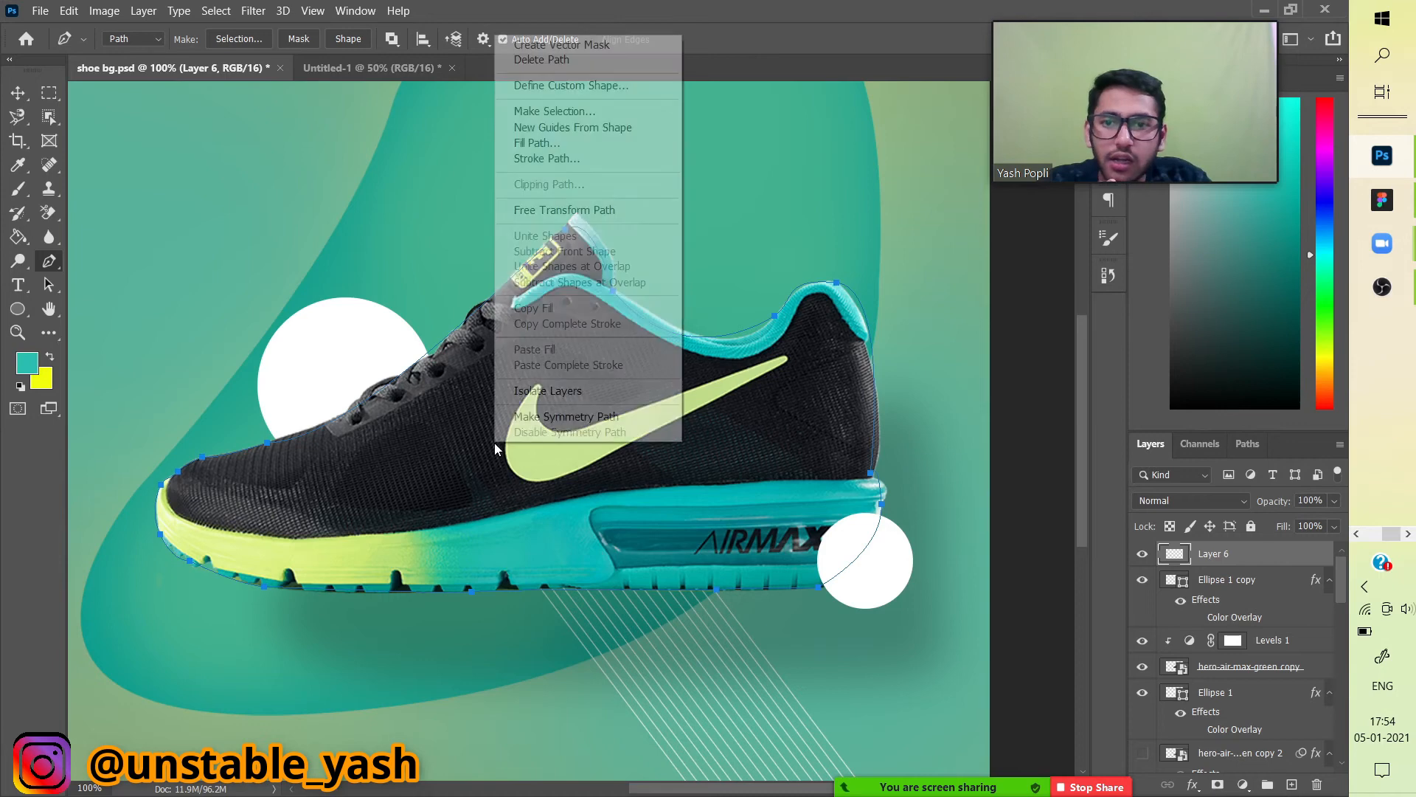
click(543, 144)
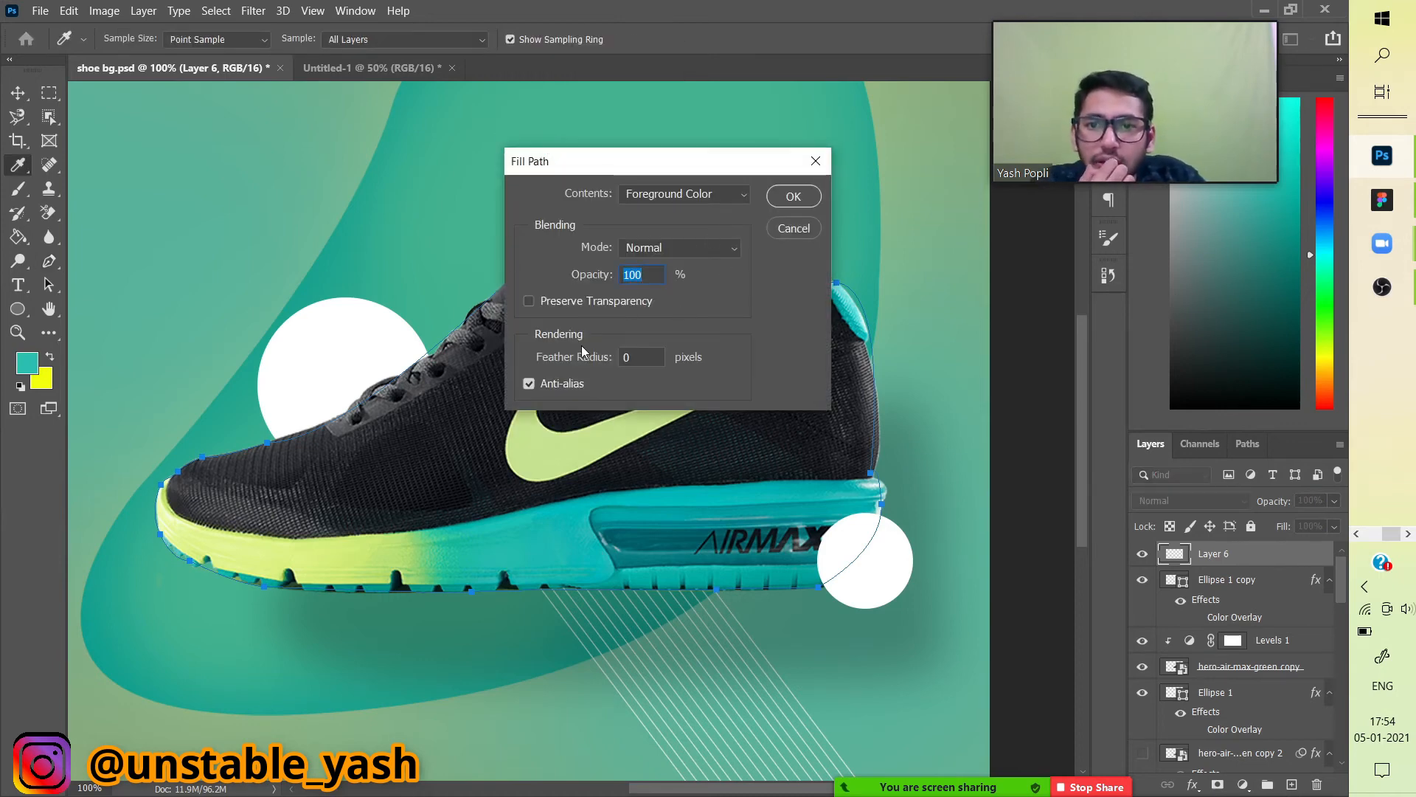
click(792, 196)
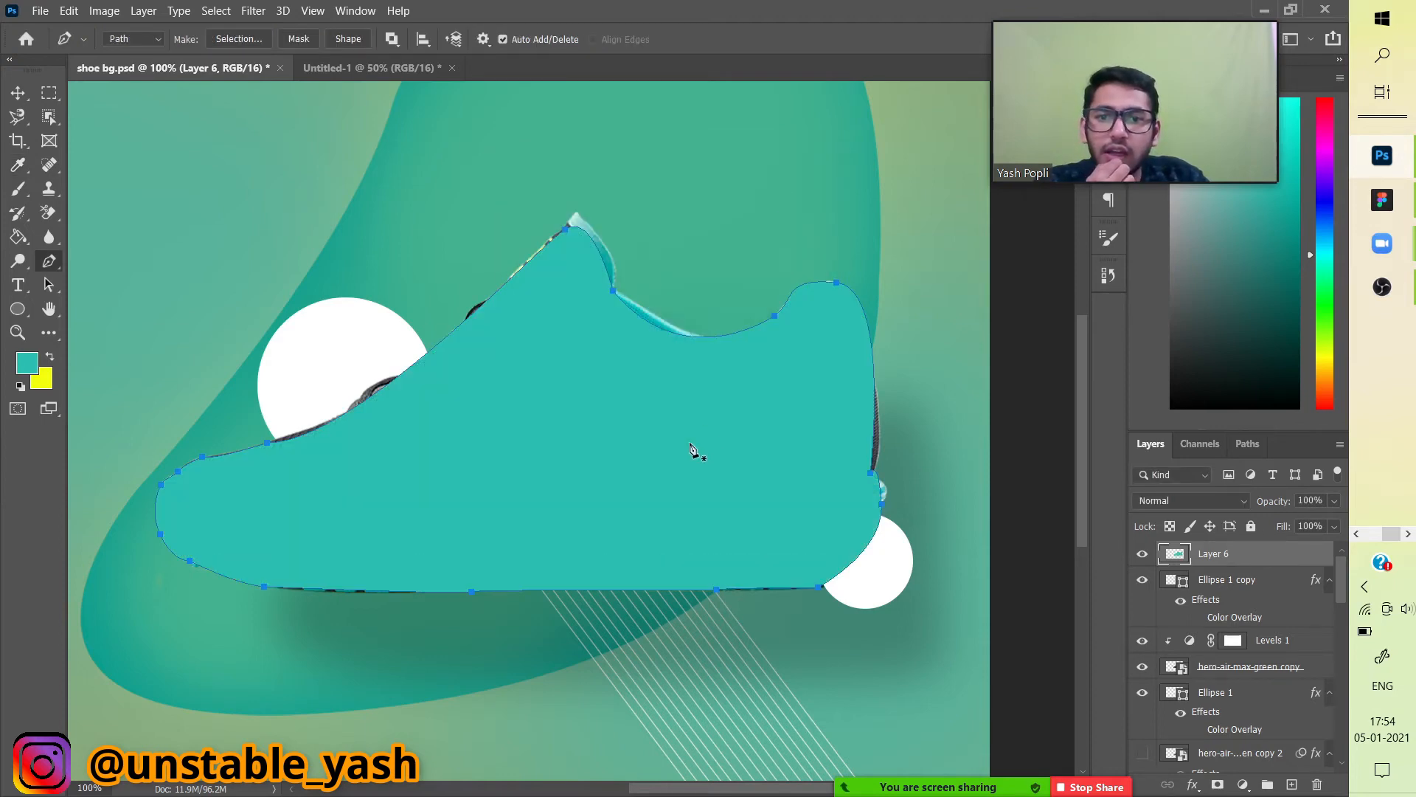
Try moving the filled shoe silhouette off the shoe to the upper-left corner of the canvas, and undo the moves
drag(690, 443, 617, 275)
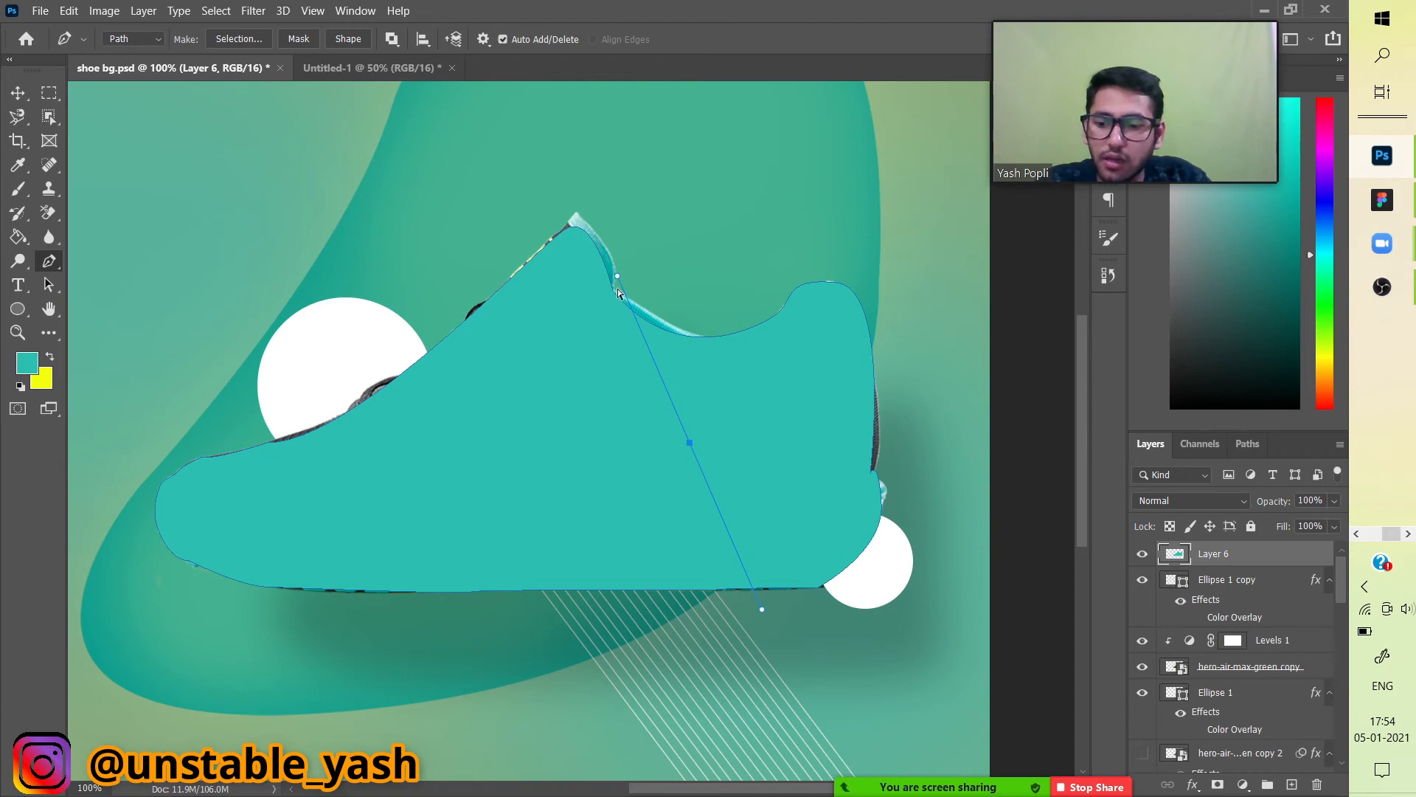
key(ctrl+z)
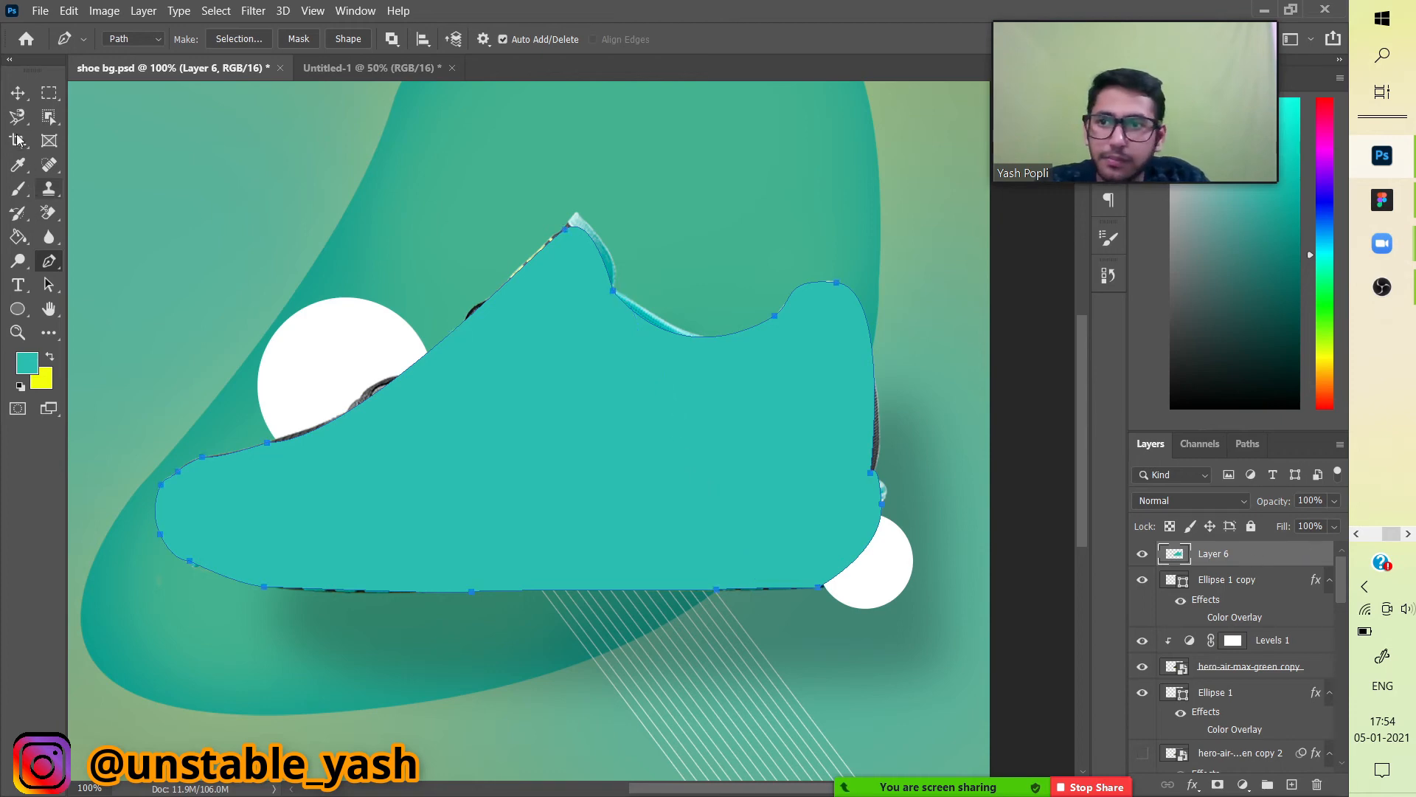
click(18, 92)
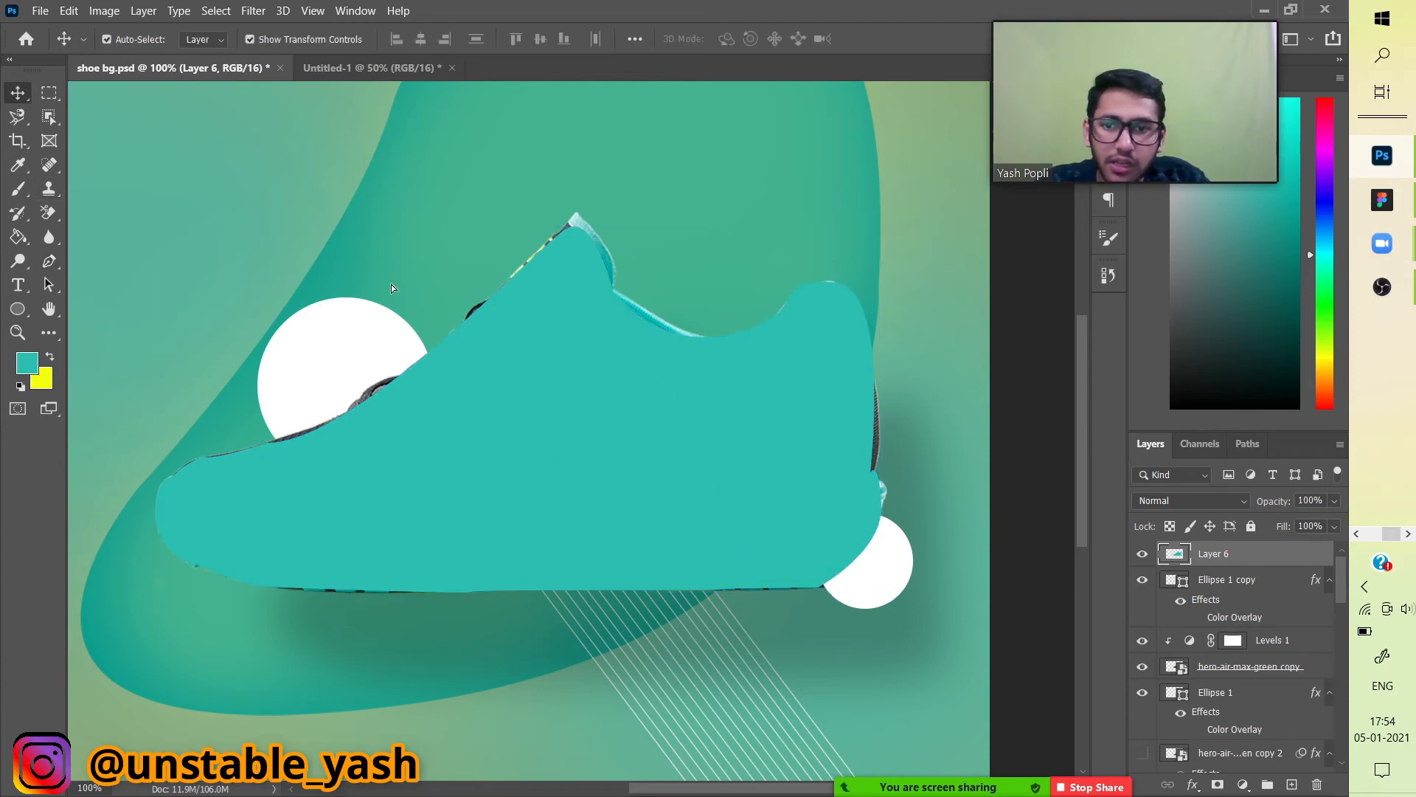
drag(390, 285, 561, 352)
key(ctrl+minus)
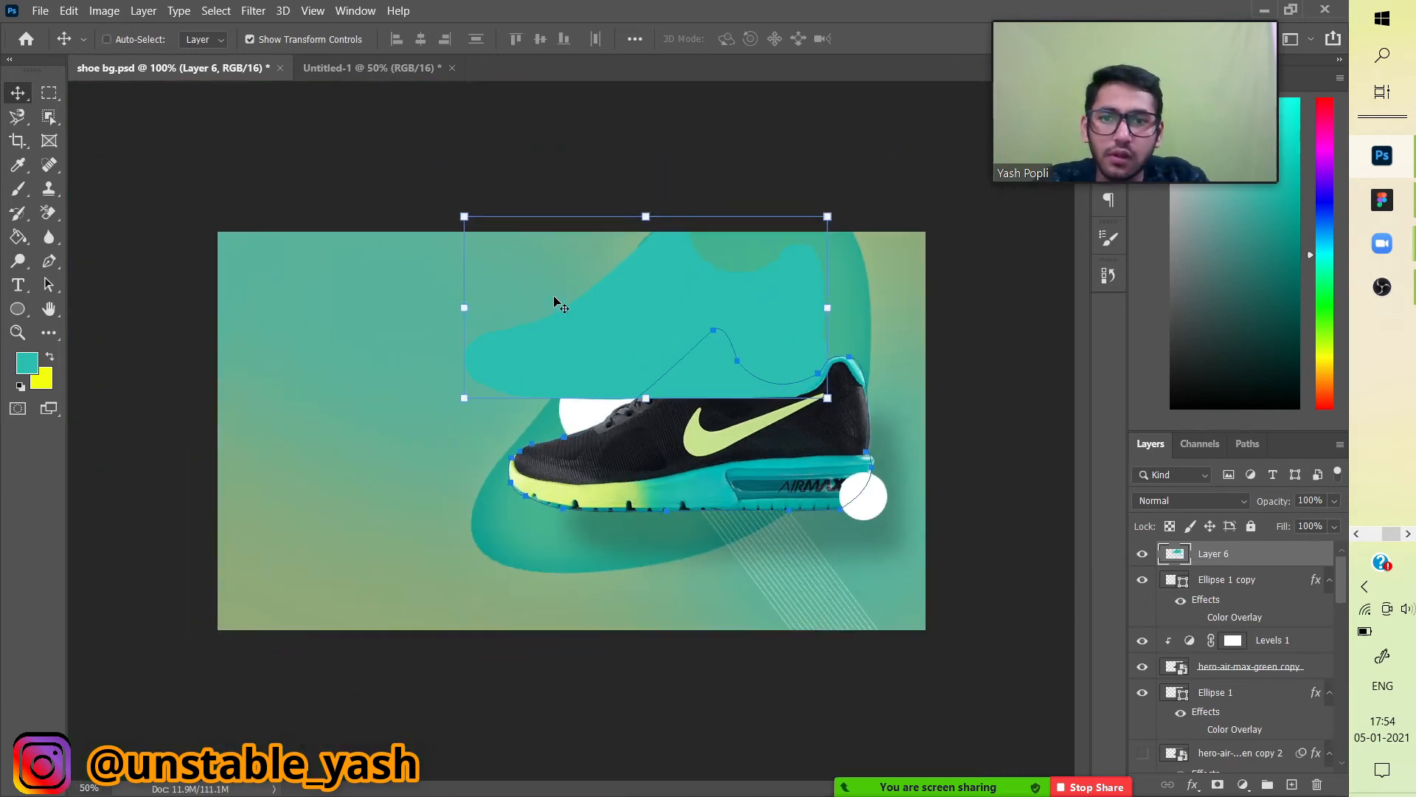
drag(595, 337, 375, 392)
drag(463, 402, 446, 357)
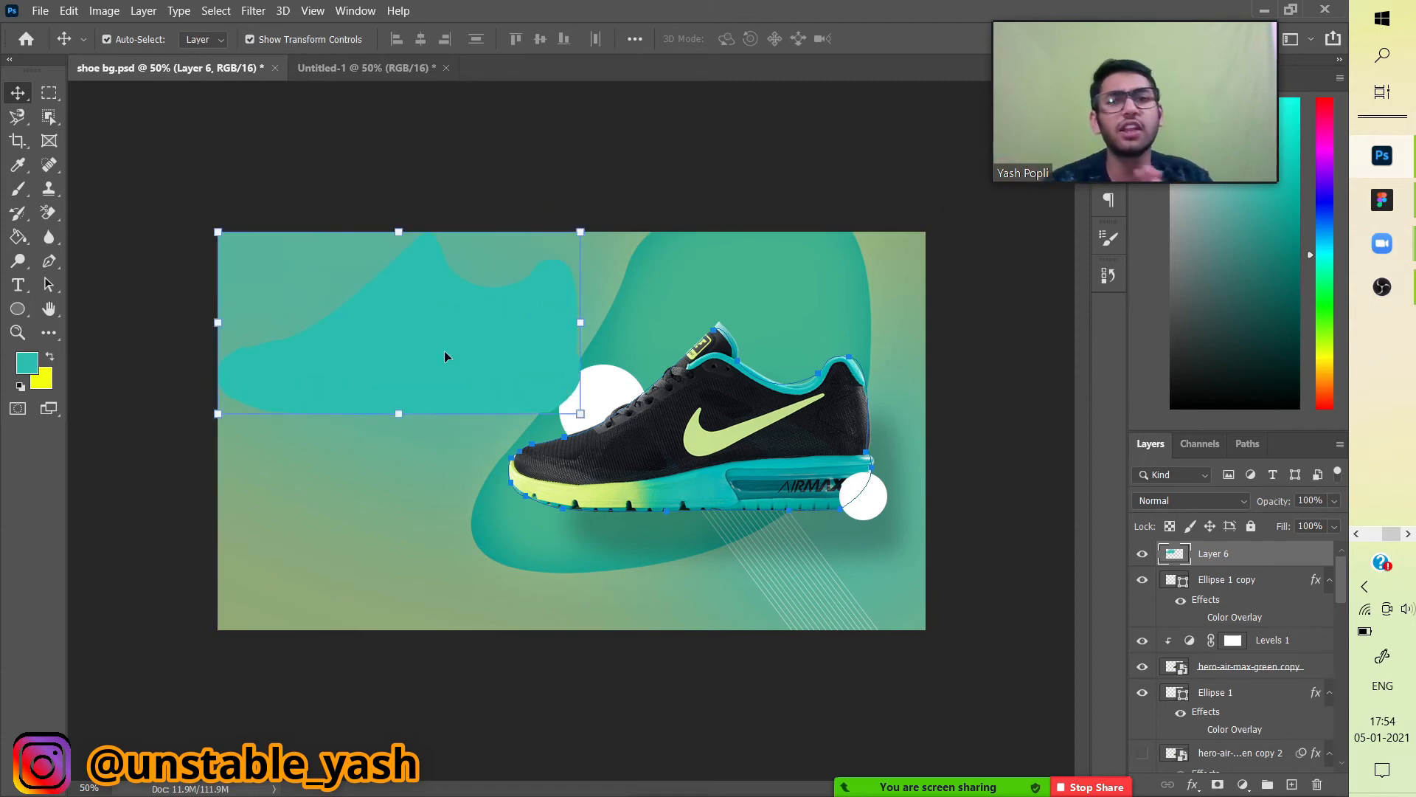
key(ctrl+z)
key(ctrl+z)
key(ctrl+z)
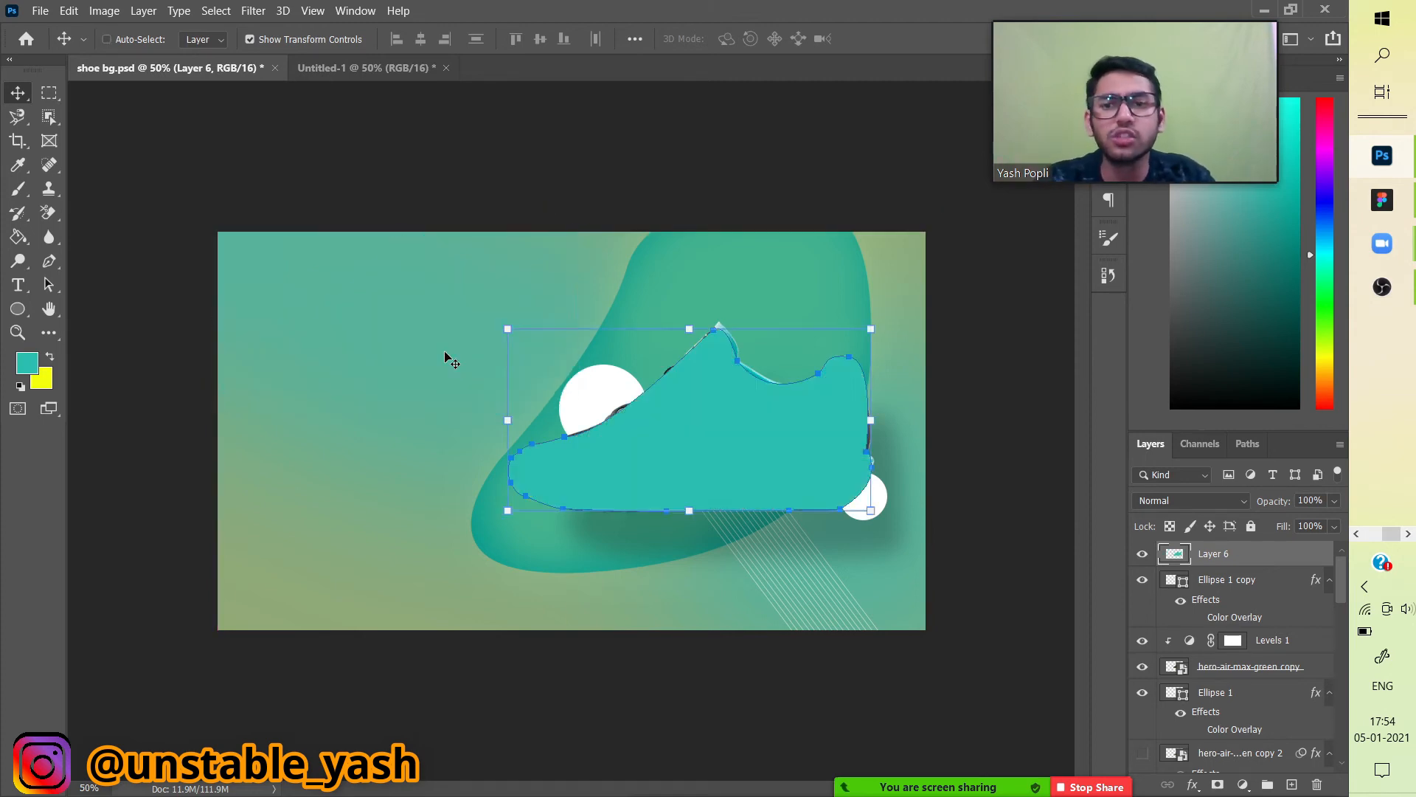